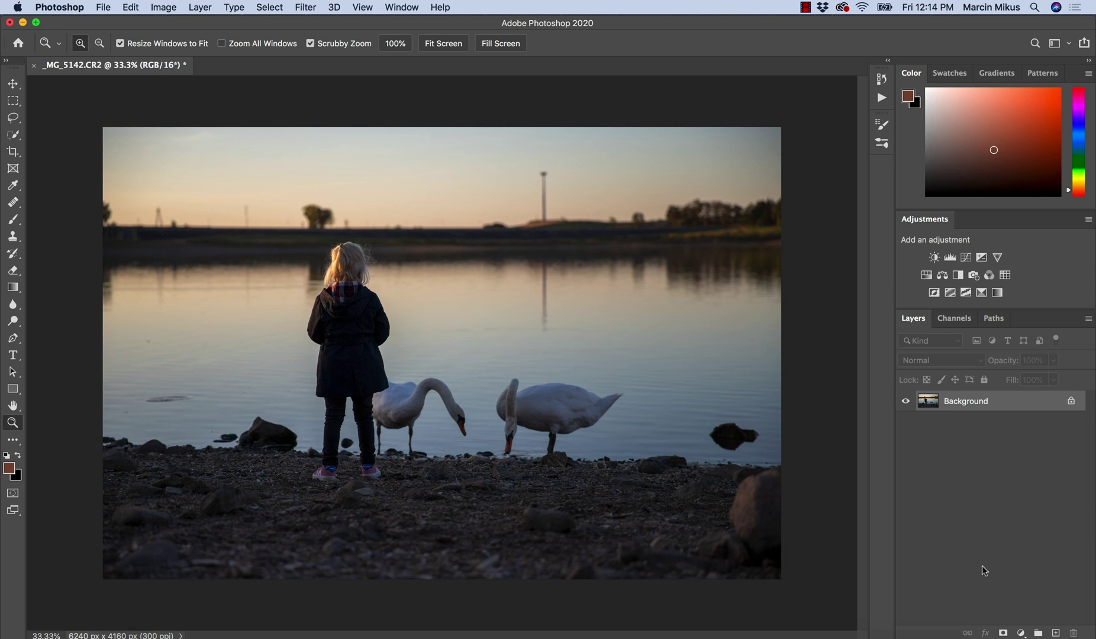
# Add a Color Balance adjustment layer above the Background and set its tone to Shadows.
pyautogui.click(1021, 632)
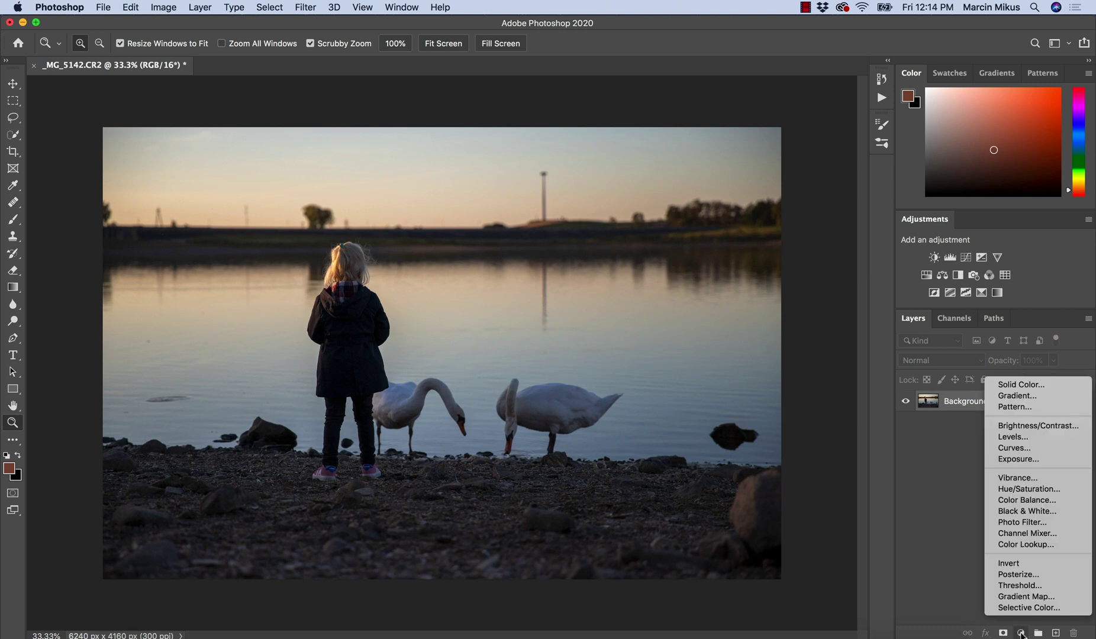
pyautogui.click(1025, 499)
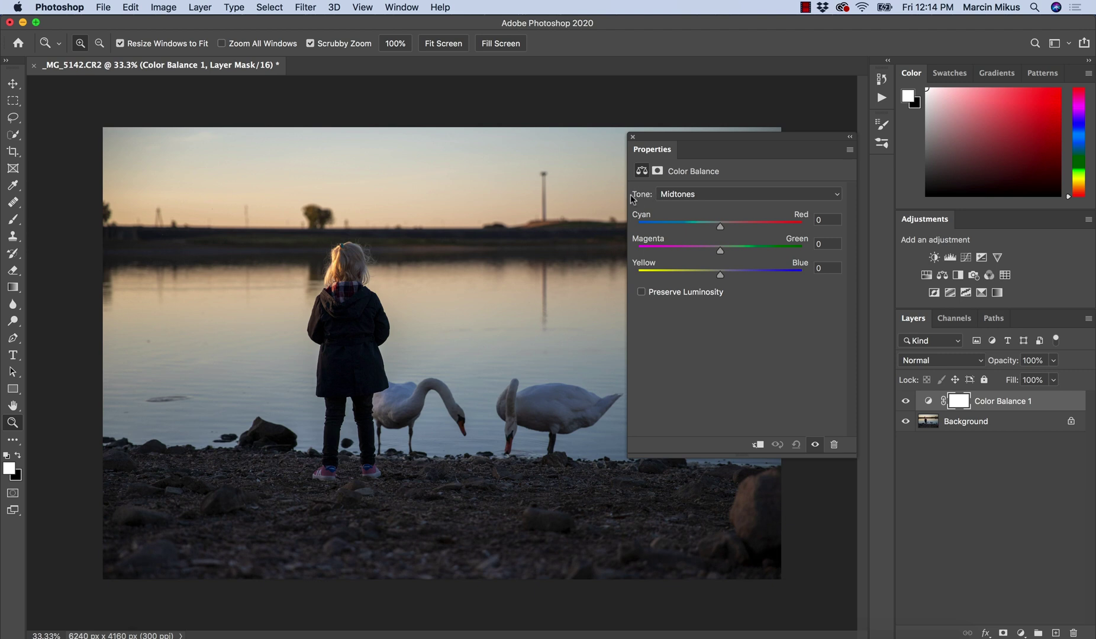
pyautogui.click(670, 195)
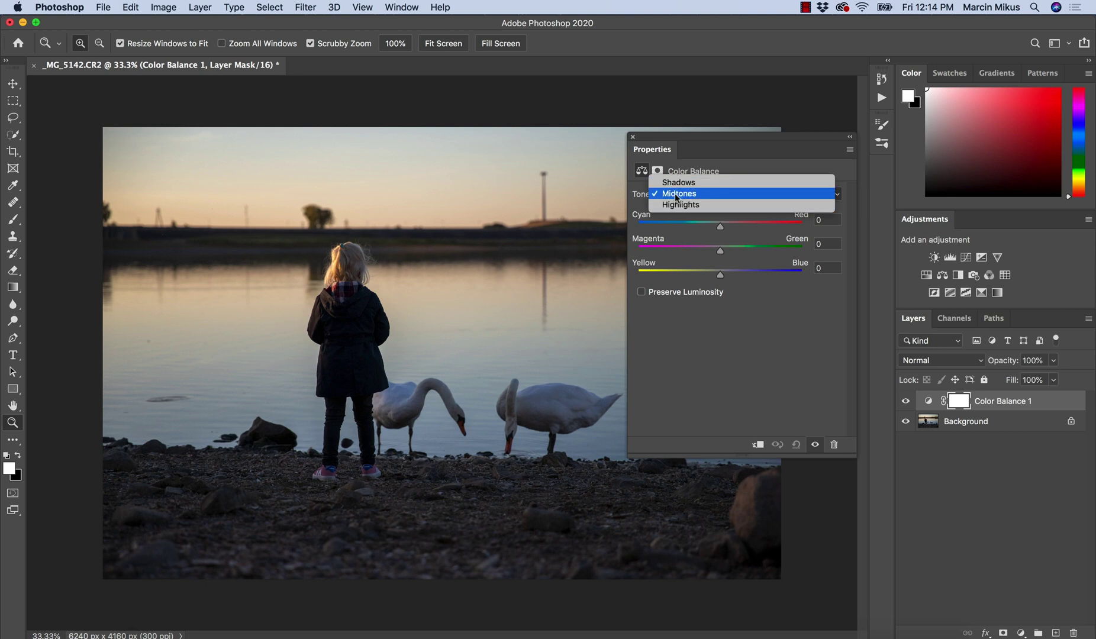
pyautogui.click(672, 184)
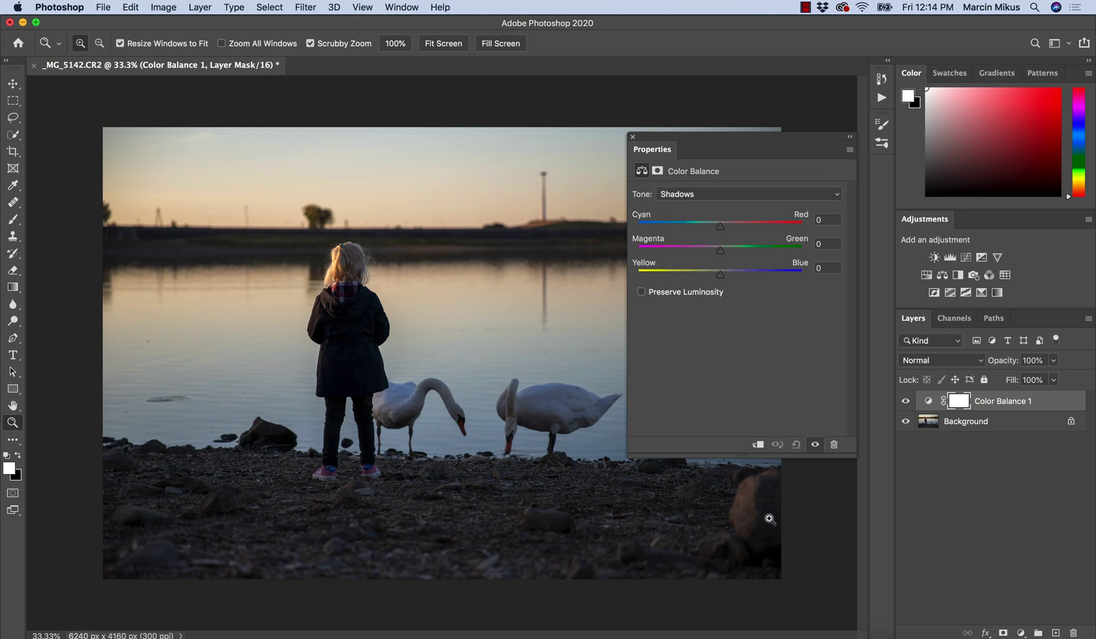
# Switch the Color Balance tone to Highlights and back to Shadows.
pyautogui.click(680, 194)
pyautogui.click(673, 228)
pyautogui.click(672, 201)
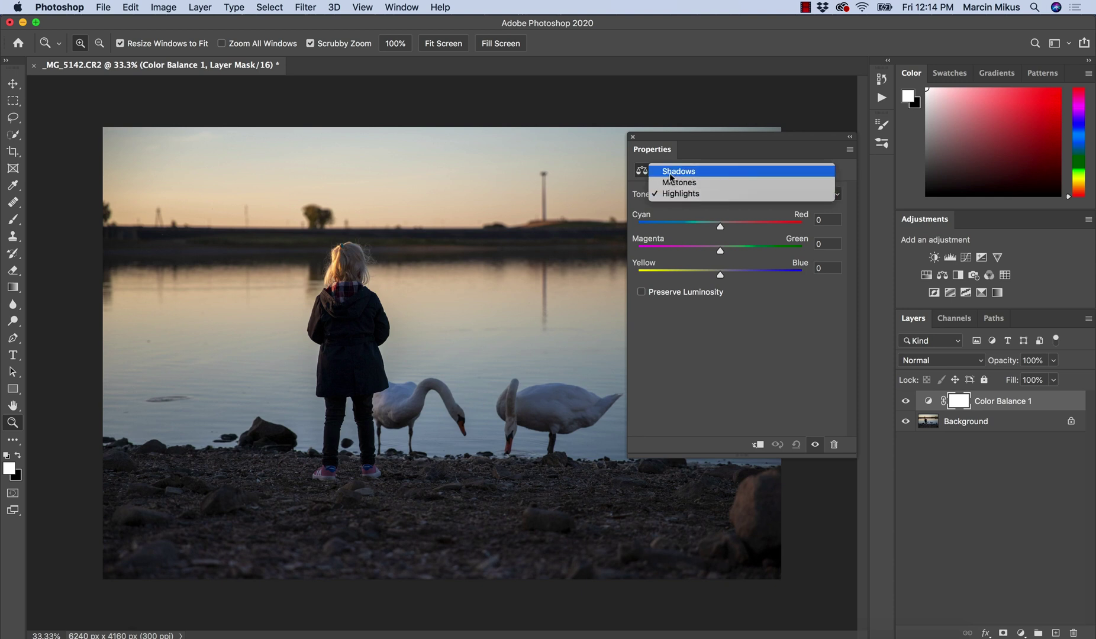
pyautogui.click(675, 172)
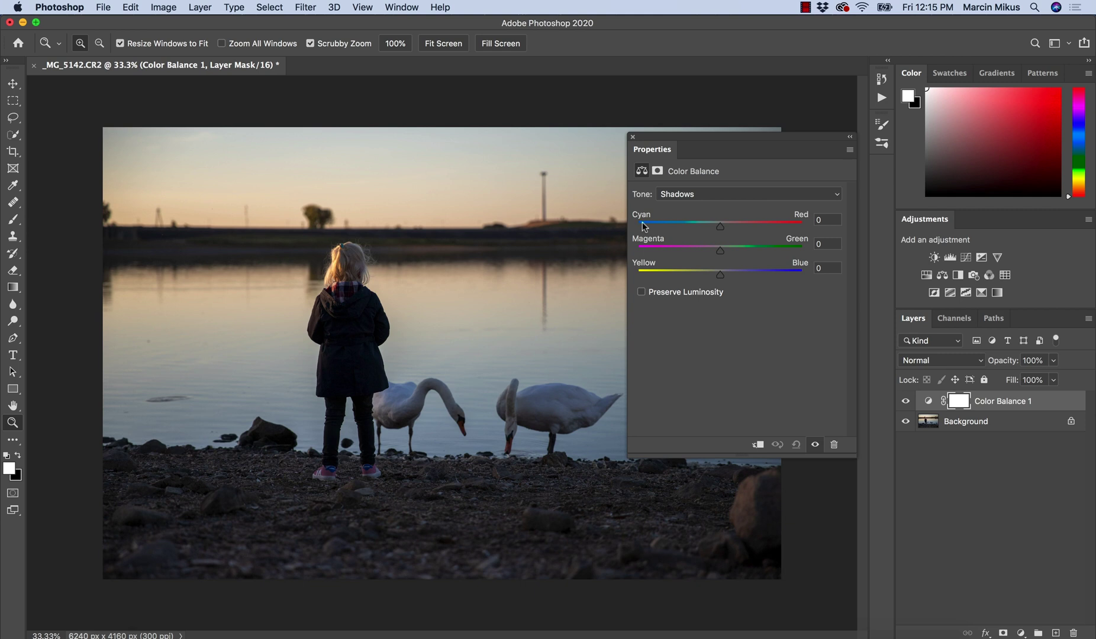
# Try shifting the shadows toward cyan at -38, and reset the Cyan–Red value to 0.
pyautogui.moveTo(719, 227); pyautogui.dragTo(688, 228)
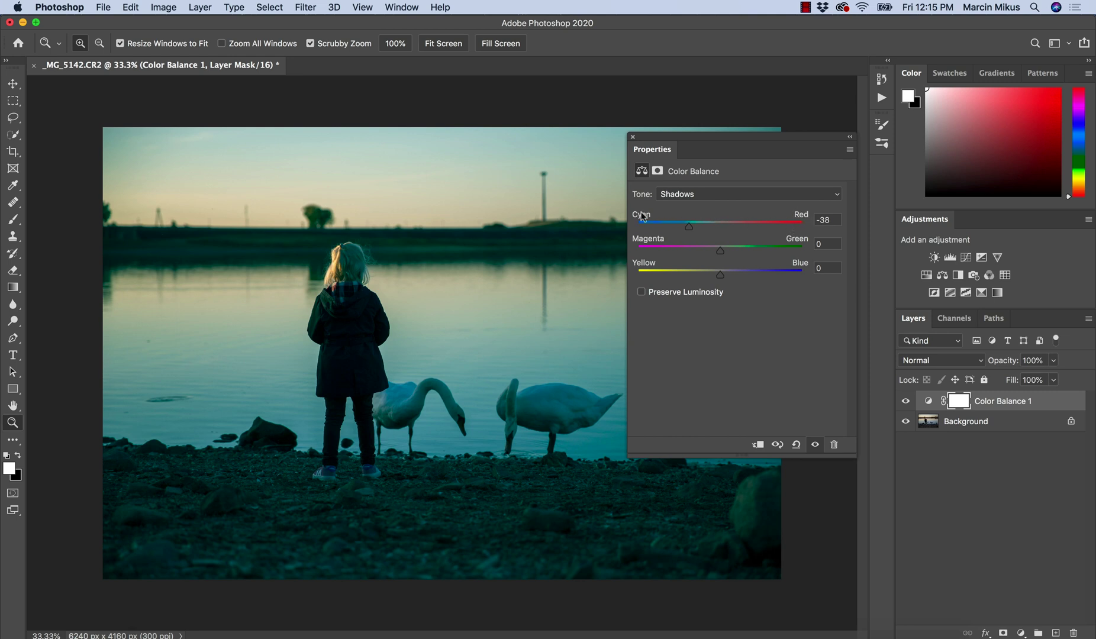
pyautogui.doubleClick(819, 220)
pyautogui.write('0')
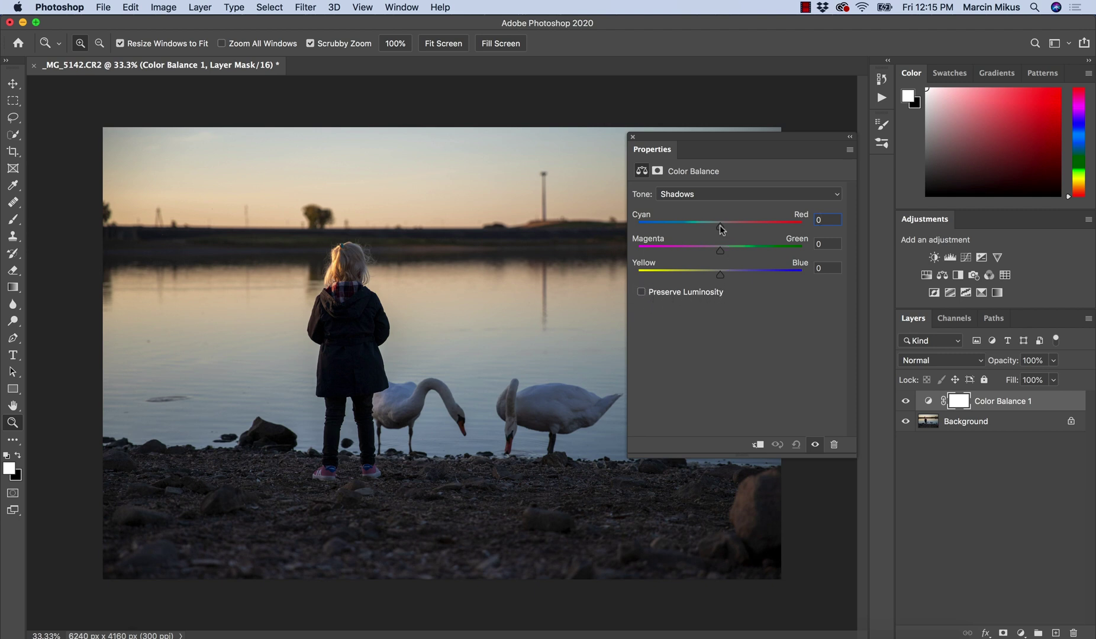
# Set the shadows' Cyan–Red value to -100, try Magenta–Green at -100, and reset Magenta–Green to 0.
pyautogui.moveTo(719, 225); pyautogui.dragTo(639, 225)
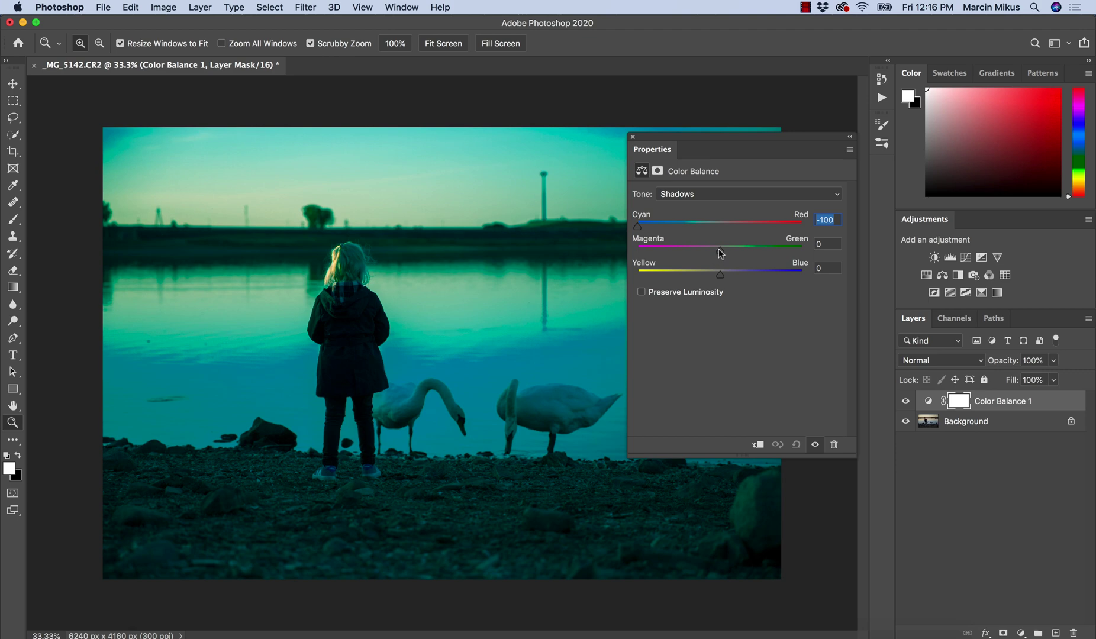
pyautogui.moveTo(719, 253); pyautogui.dragTo(601, 249)
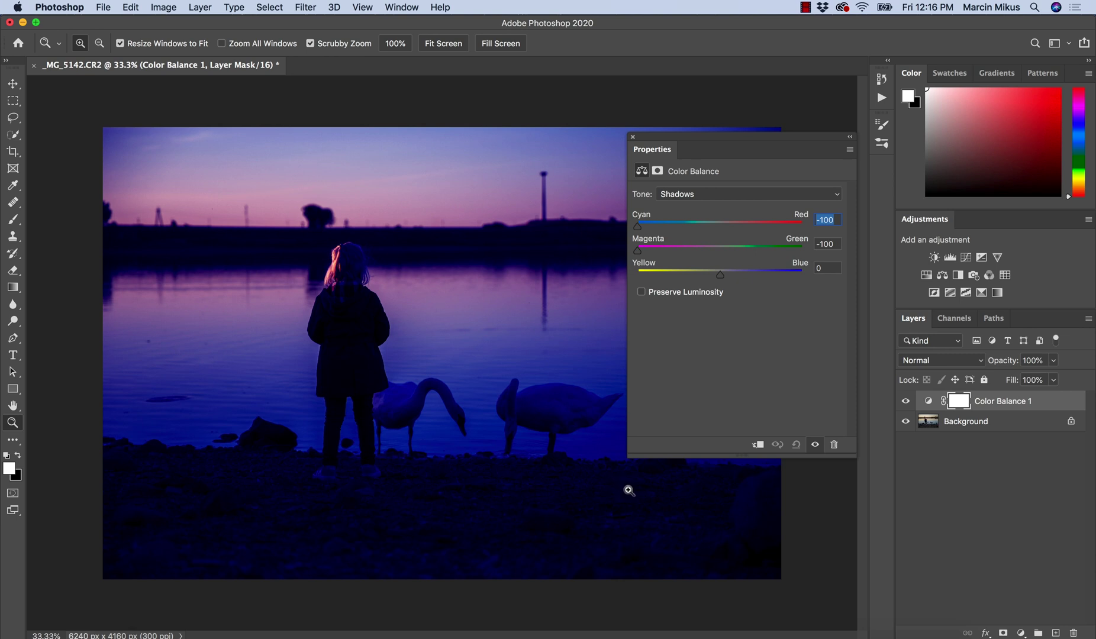
pyautogui.click(831, 243)
pyautogui.write('0')
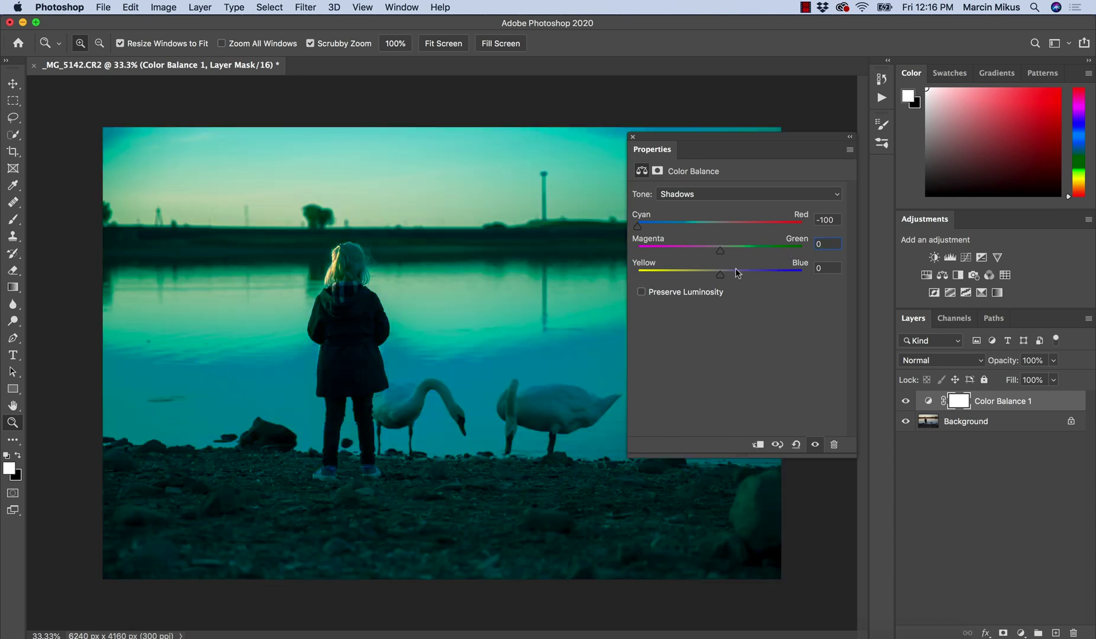
# Try the shadows' Yellow–Blue value at -100, and reset Yellow–Blue and Cyan–Red to 0.
pyautogui.moveTo(719, 273); pyautogui.dragTo(621, 270)
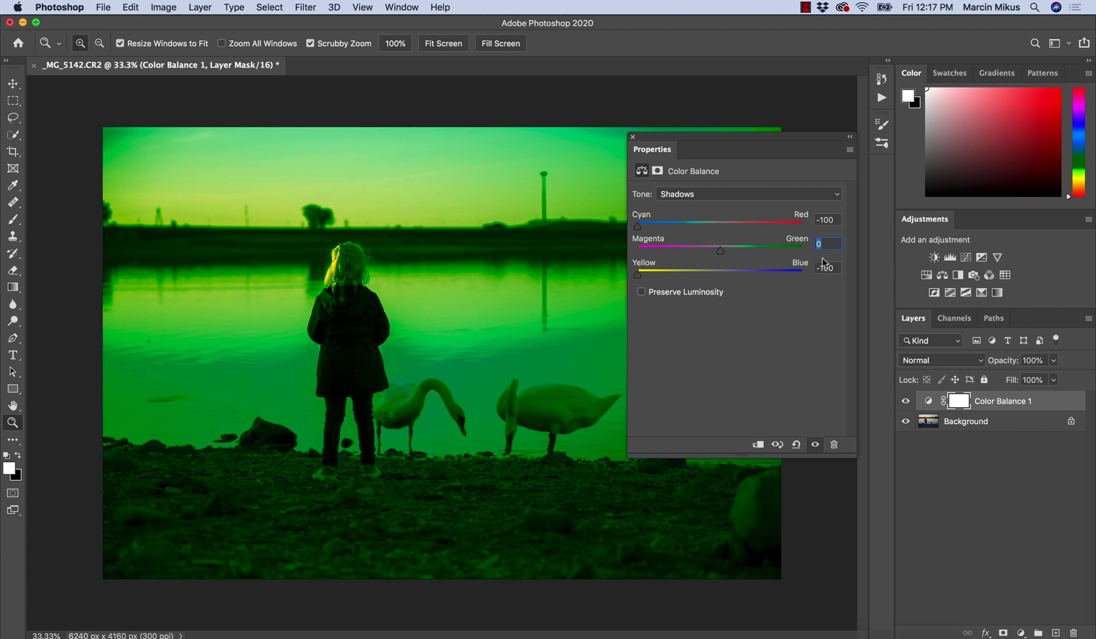
pyautogui.press('Tab')
pyautogui.write('0')
pyautogui.press('Tab')
pyautogui.write('0')
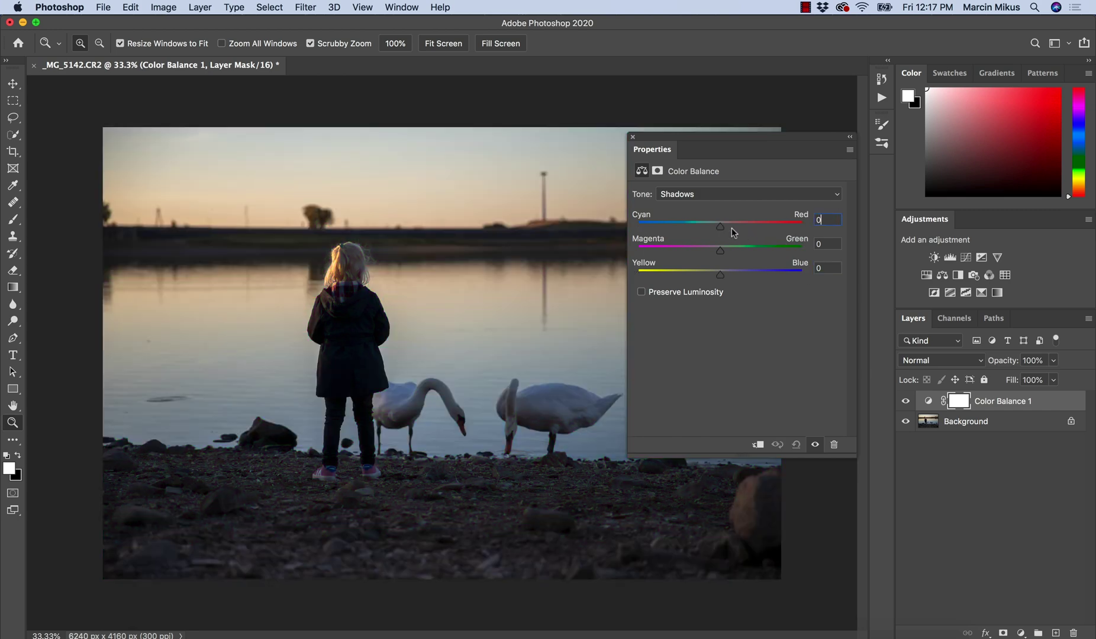
# Raise the shadows' red, green and blue values to +100 each and compare the image with the adjustment layer hidden.
pyautogui.moveTo(770, 219); pyautogui.dragTo(804, 221)
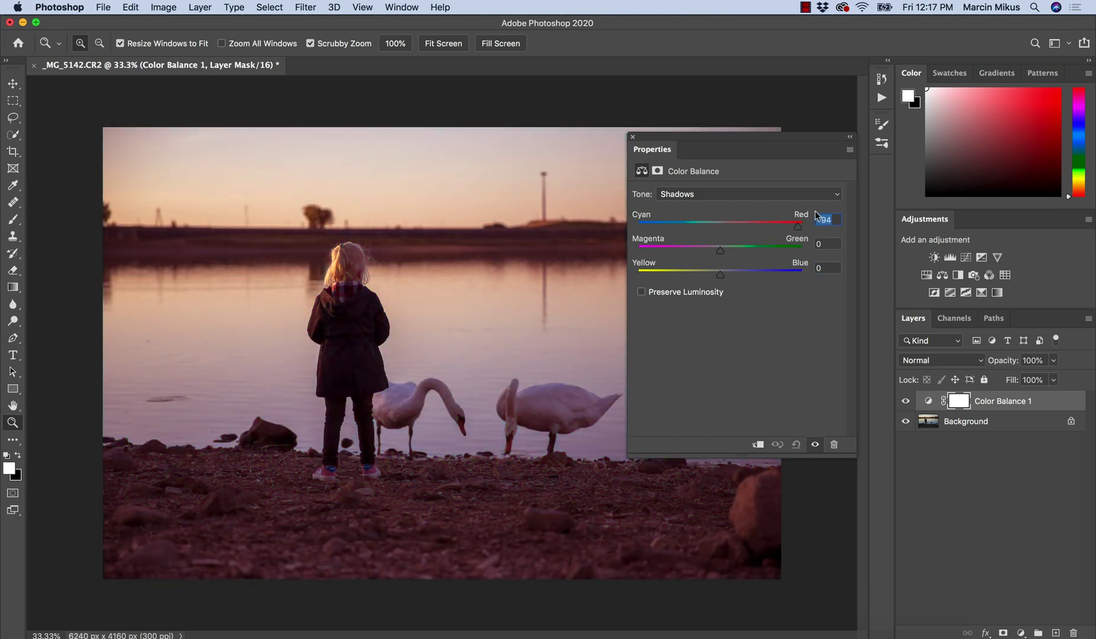
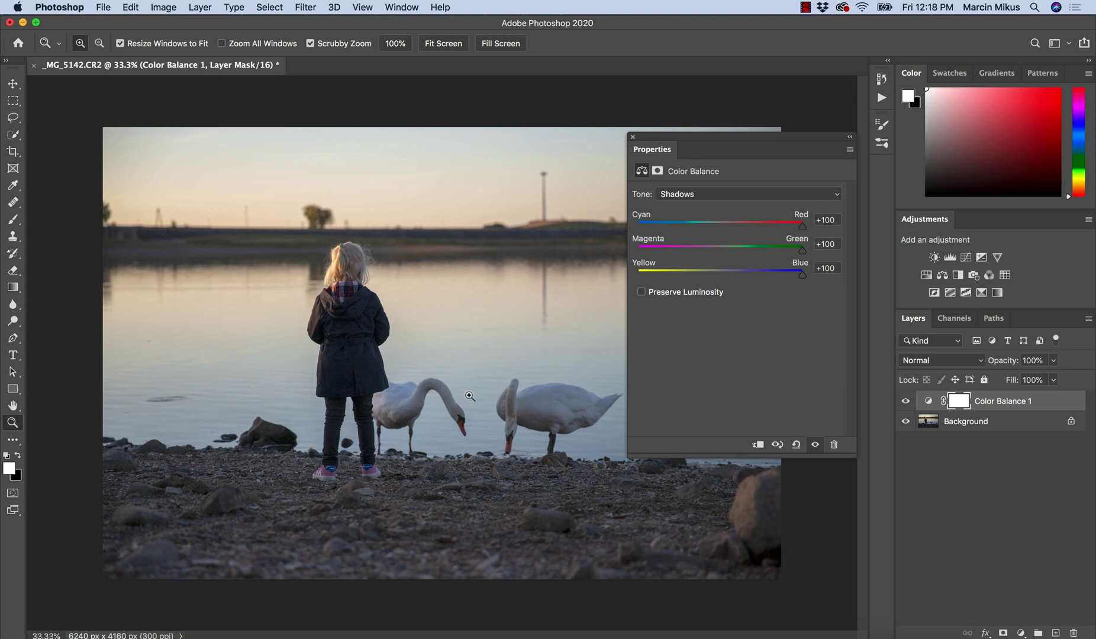
pyautogui.click(905, 400)
pyautogui.click(905, 400)
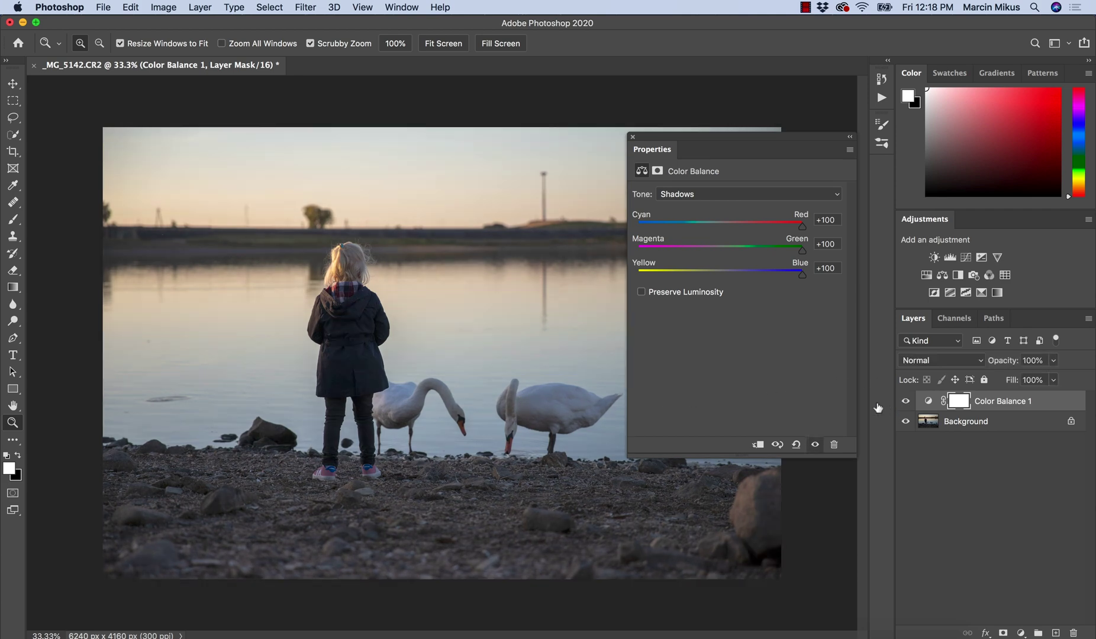
# Set the shadows' red, green and blue values to +50 each and compare the image with the adjustment layer hidden.
pyautogui.click(830, 219)
pyautogui.write('50')
pyautogui.click(905, 401)
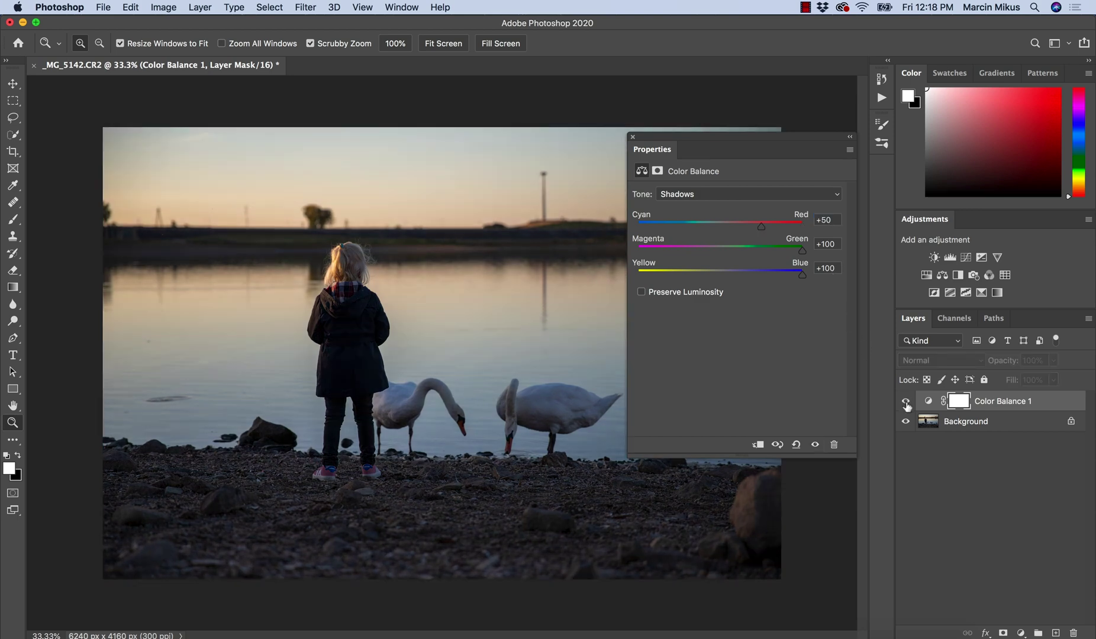
pyautogui.click(905, 402)
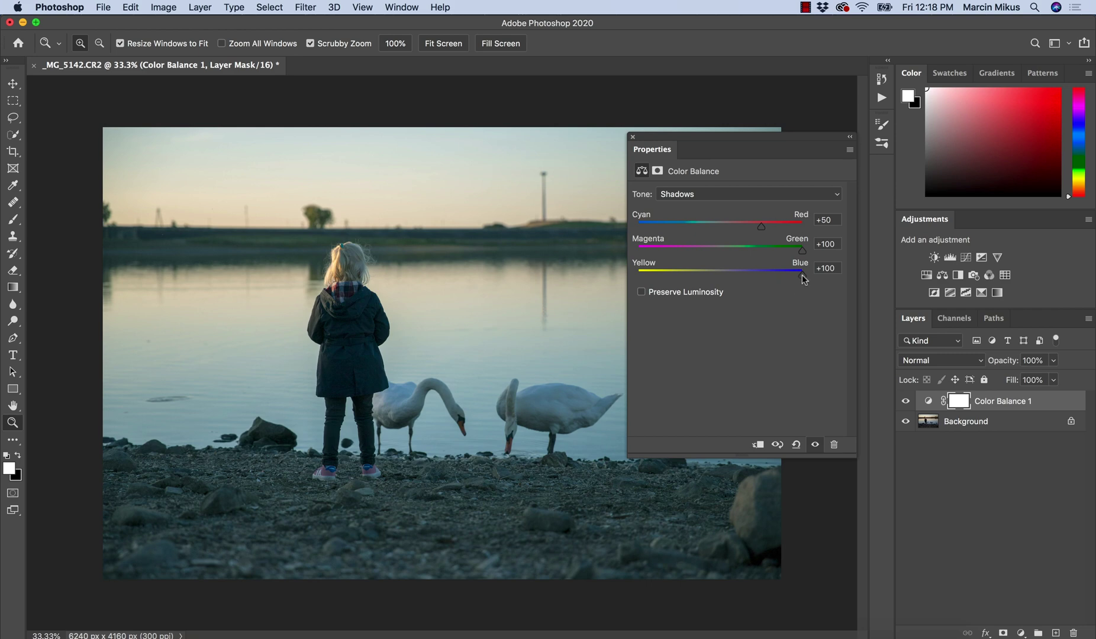
pyautogui.click(832, 245)
pyautogui.write('50')
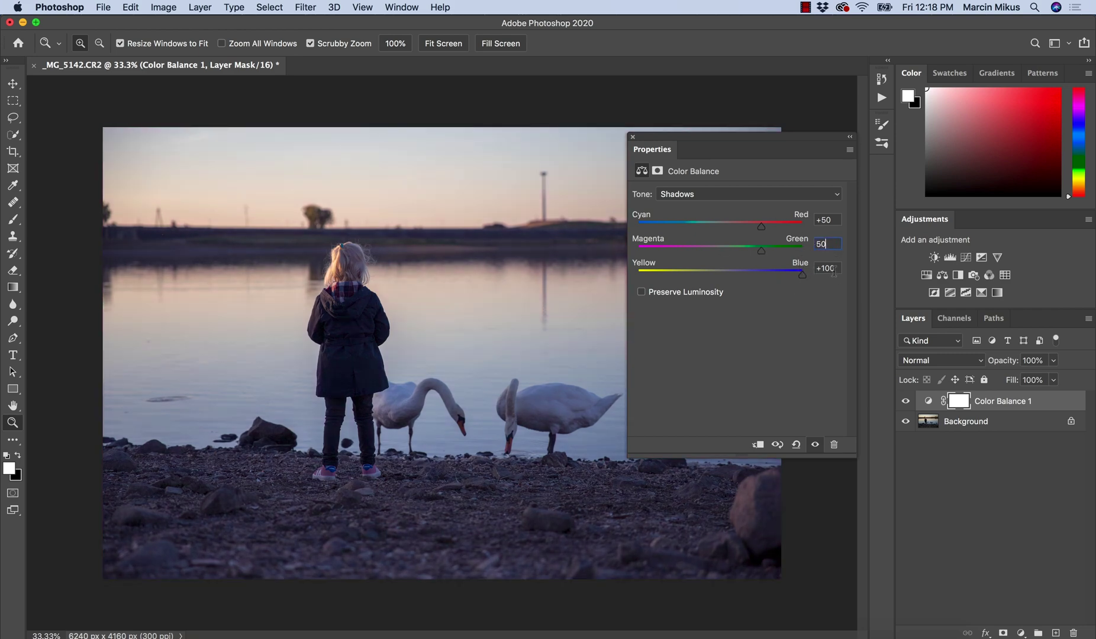
pyautogui.press('Tab')
pyautogui.write('50')
pyautogui.press('Return')
pyautogui.click(905, 401)
pyautogui.click(906, 401)
# Set all three shadow color balance values to -50 and compare the image with the adjustment hidden.
pyautogui.click(822, 220)
pyautogui.write('-50')
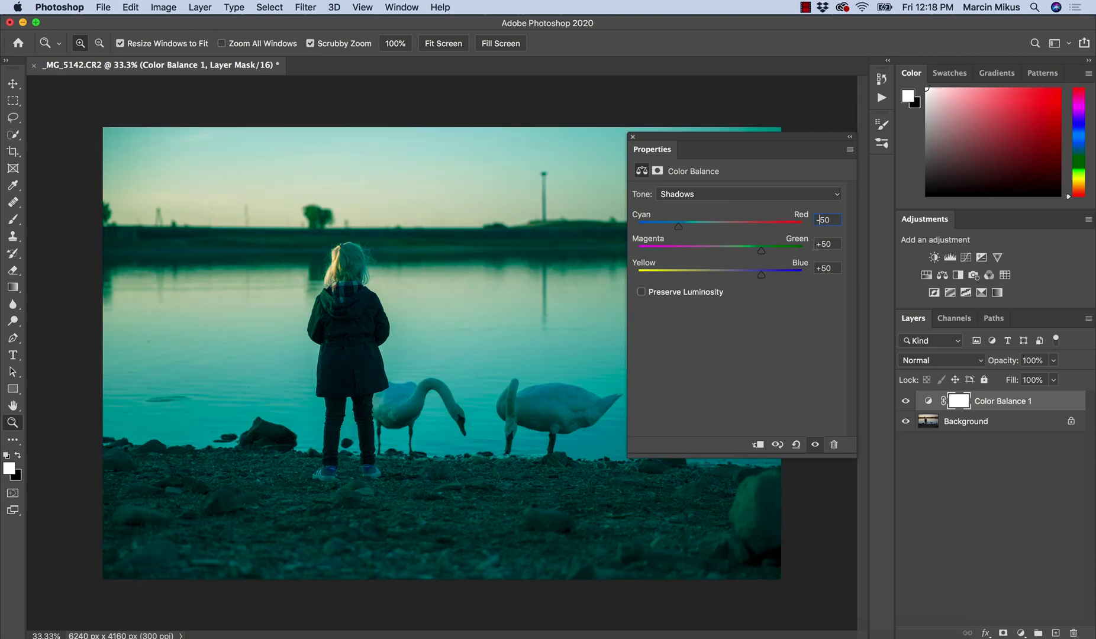
pyautogui.press('BackSpace')
pyautogui.write('-')
pyautogui.click(822, 268)
pyautogui.press('BackSpace')
pyautogui.write('-')
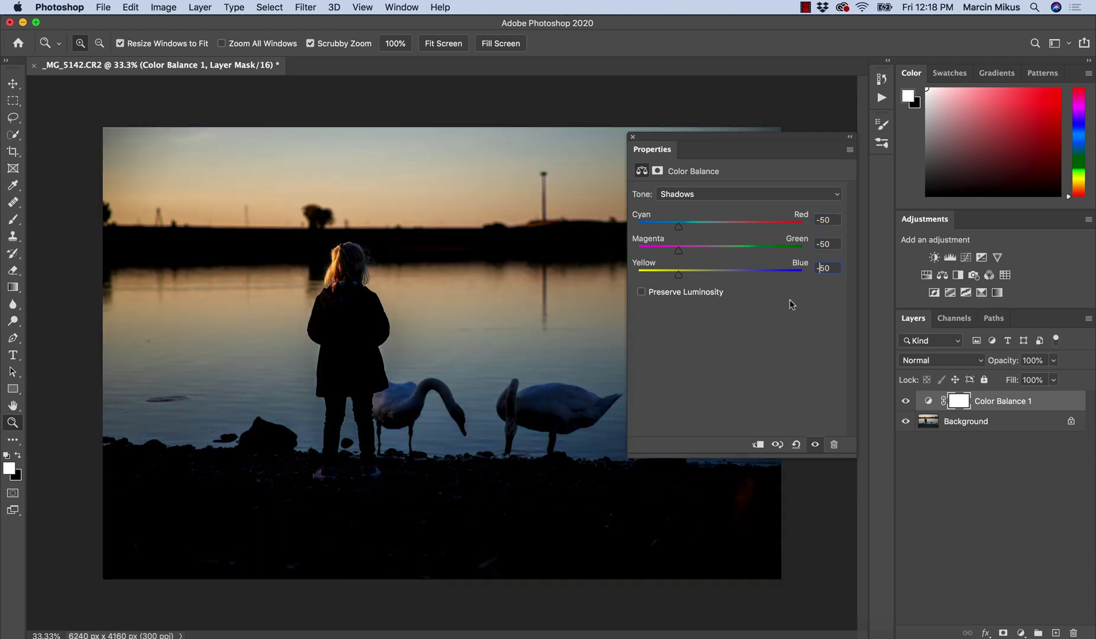
pyautogui.click(814, 444)
pyautogui.click(815, 444)
# Turn on Preserve Luminosity and compare the image with the adjustment layer hidden.
pyautogui.click(641, 292)
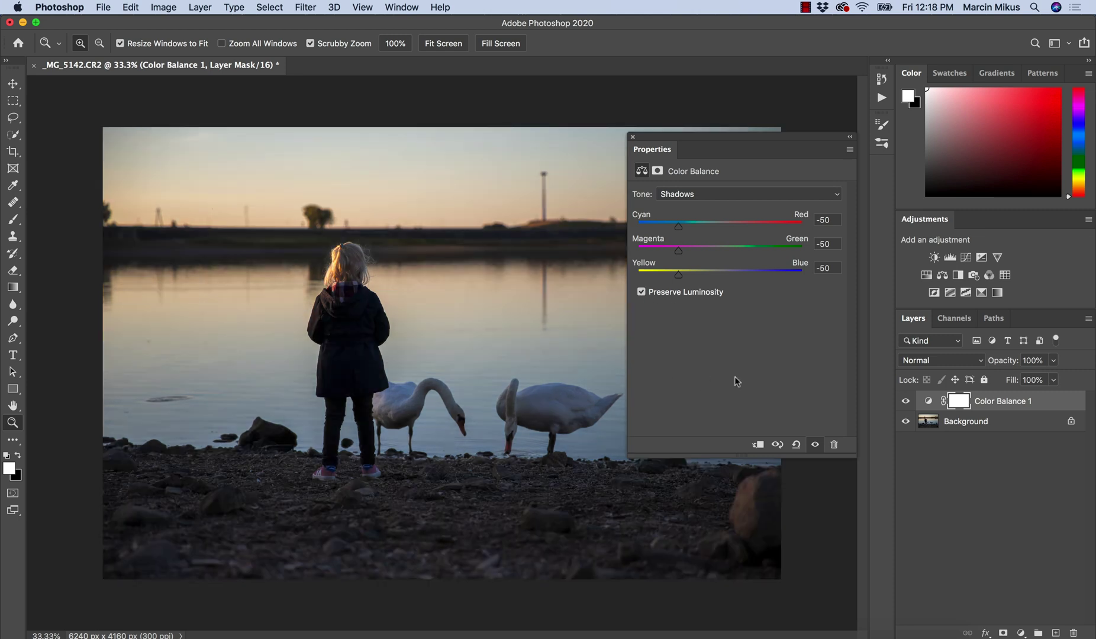
pyautogui.click(904, 402)
pyautogui.click(905, 402)
# Set the shadows to Cyan–Red -30, Magenta–Green +4 and Yellow–Blue -21, and compare with the layer hidden.
pyautogui.moveTo(678, 252); pyautogui.dragTo(698, 225)
pyautogui.moveTo(687, 274)
pyautogui.mouseDown()
pyautogui.moveTo(674, 273)
pyautogui.moveTo(698, 251)
pyautogui.moveTo(687, 274)
pyautogui.moveTo(722, 251)
pyautogui.moveTo(702, 274)
pyautogui.mouseUp()
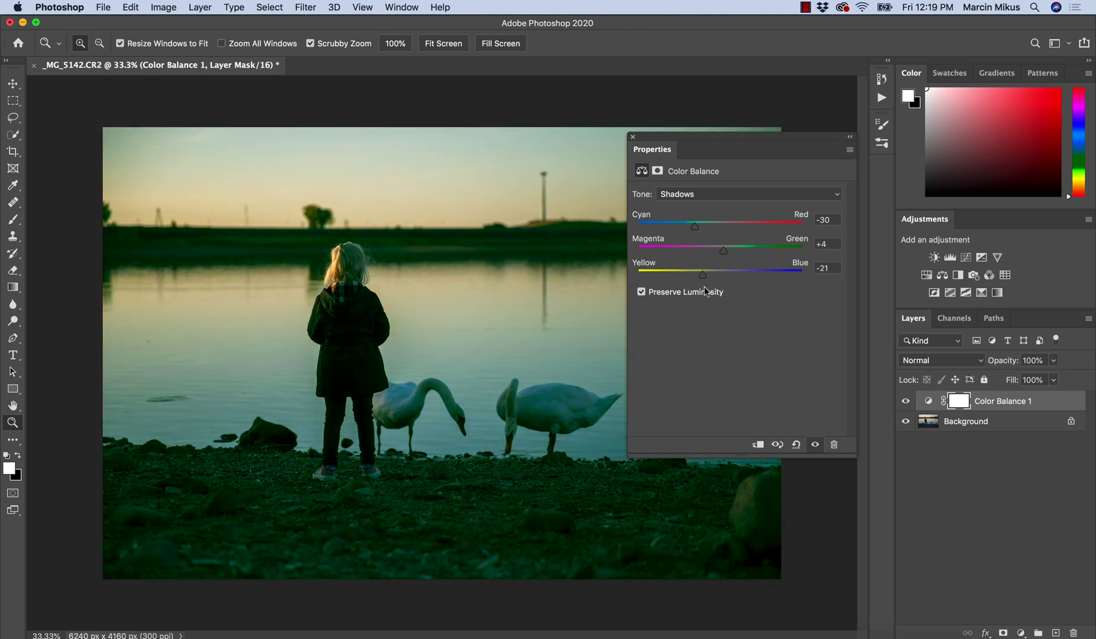
pyautogui.click(905, 401)
pyautogui.click(905, 401)
# Reset all three shadow values to 0 and switch Preserve Luminosity off and on again.
pyautogui.click(826, 269)
pyautogui.write('0')
pyautogui.hotkey('shift', 'Tab')
pyautogui.write('0')
pyautogui.hotkey('shift', 'Tab')
pyautogui.write('0')
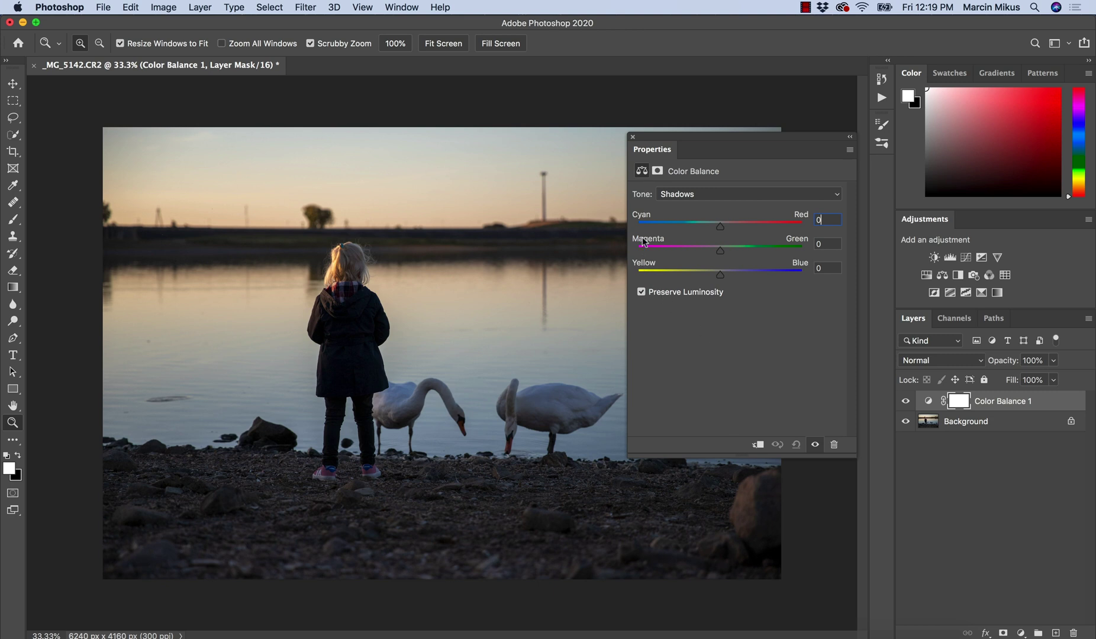
pyautogui.click(640, 291)
pyautogui.click(642, 292)
# Rename the Color Balance adjustment layer as Lights.
pyautogui.doubleClick(996, 403)
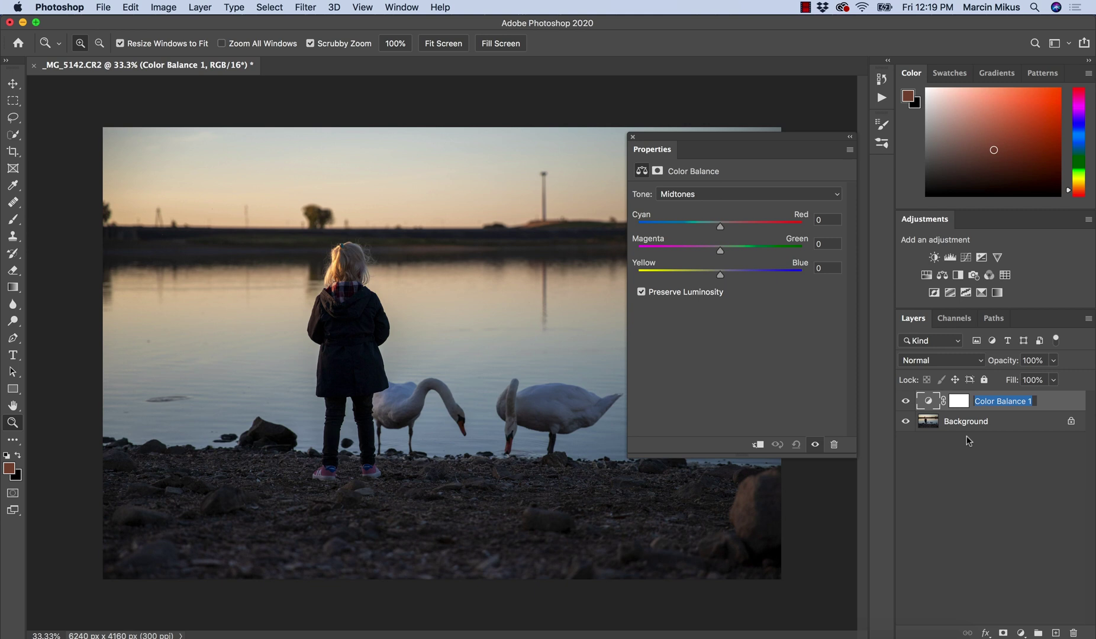
pyautogui.write('Lights')
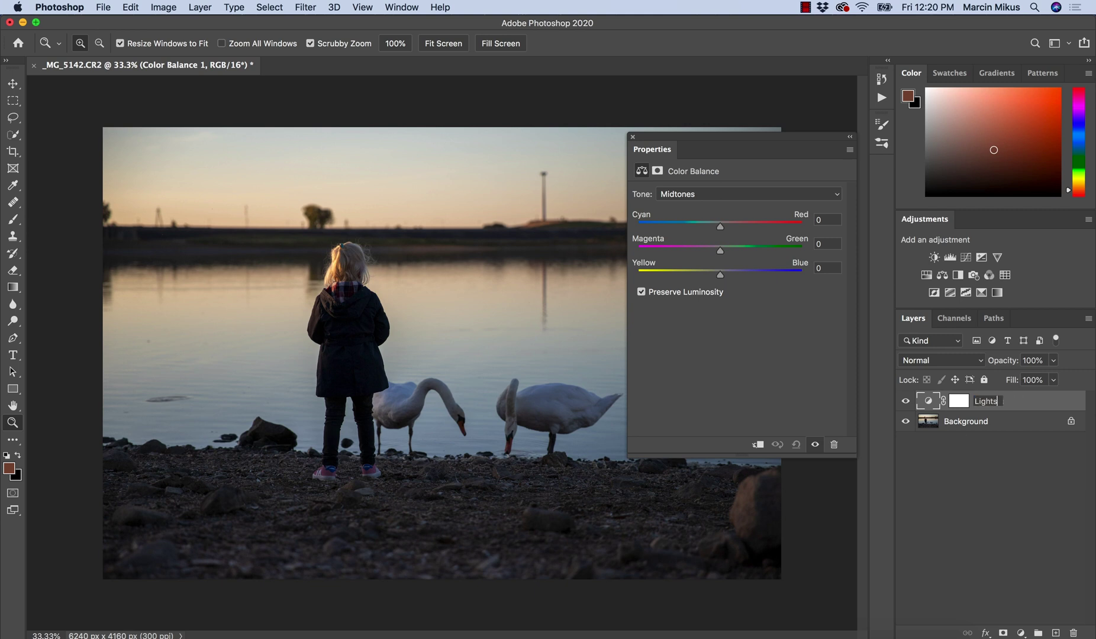
pyautogui.press('Return')
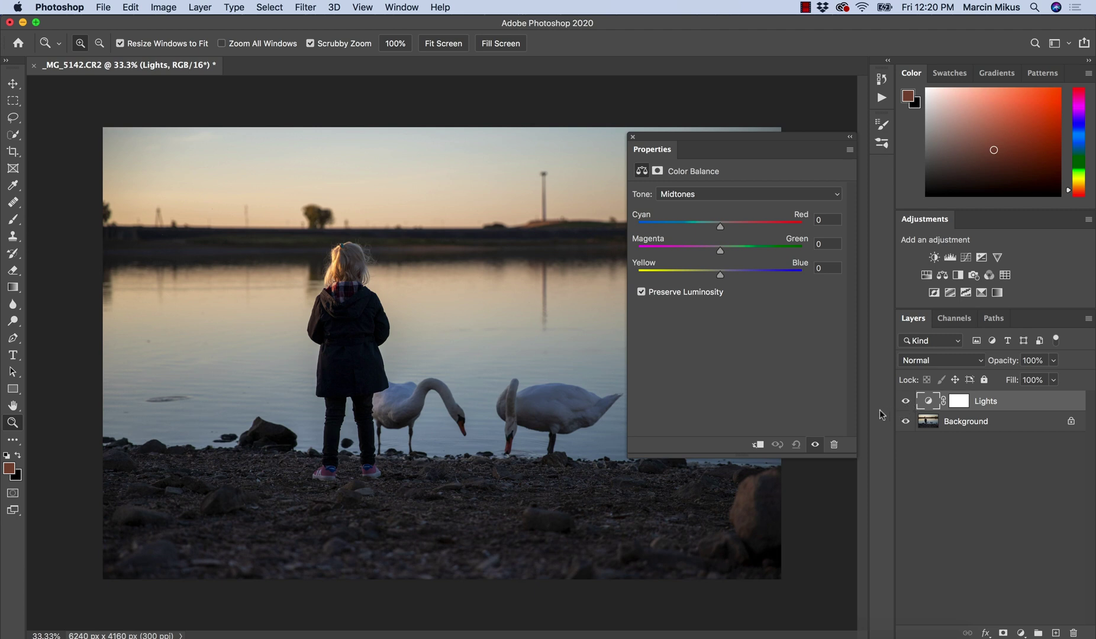
# Turn off Preserve Luminosity on the Lights layer and set its tone to Shadows.
pyautogui.click(641, 291)
pyautogui.click(692, 194)
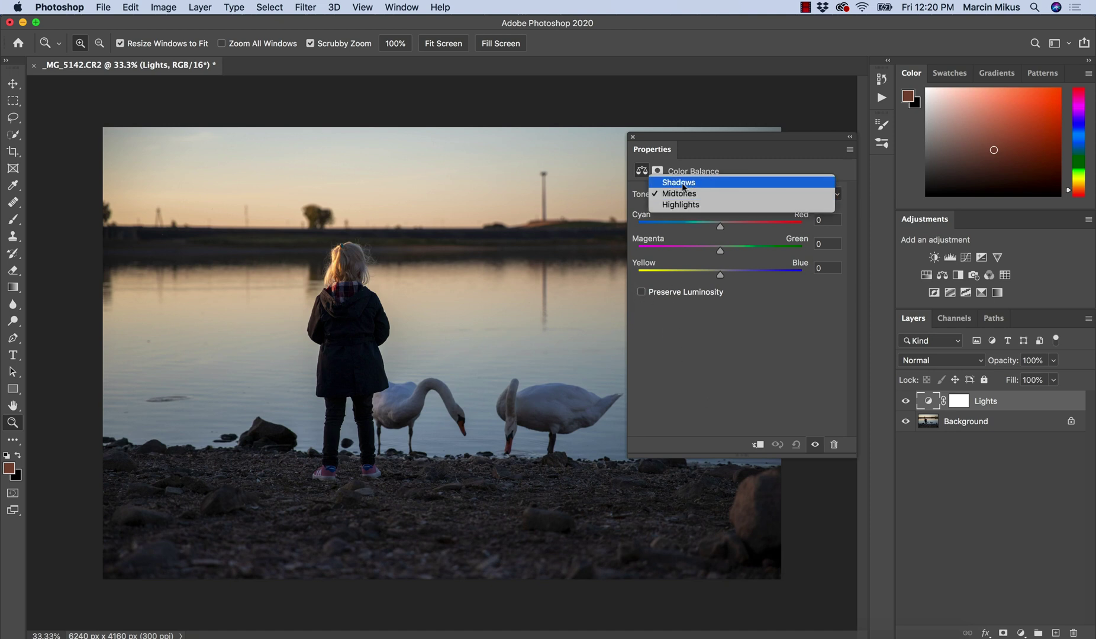
pyautogui.click(686, 183)
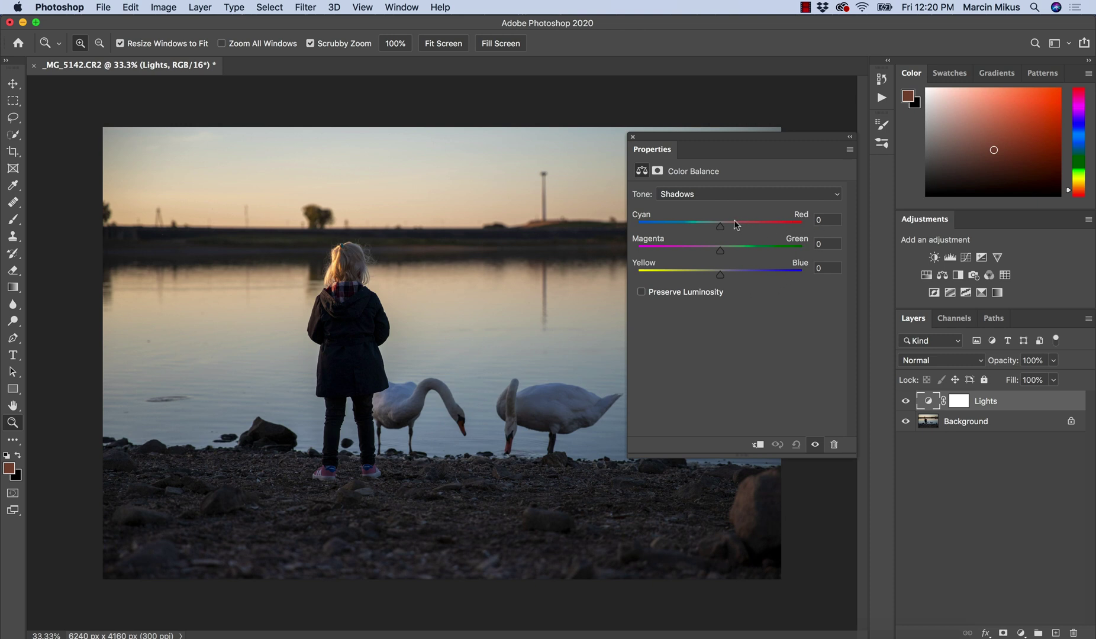
# Shift the shadows toward red at +29 and compare the result with Preserve Luminosity on and off.
pyautogui.moveTo(720, 226); pyautogui.dragTo(744, 227)
pyautogui.moveTo(744, 226); pyautogui.dragTo(743, 226)
pyautogui.click(641, 292)
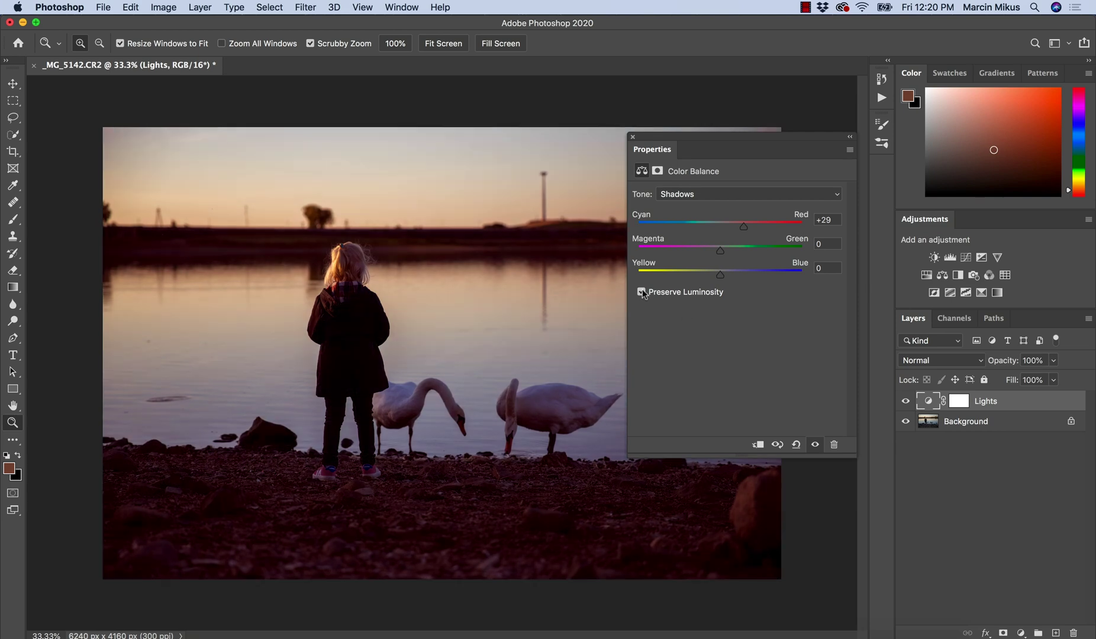
pyautogui.click(642, 292)
pyautogui.click(642, 292)
pyautogui.click(641, 292)
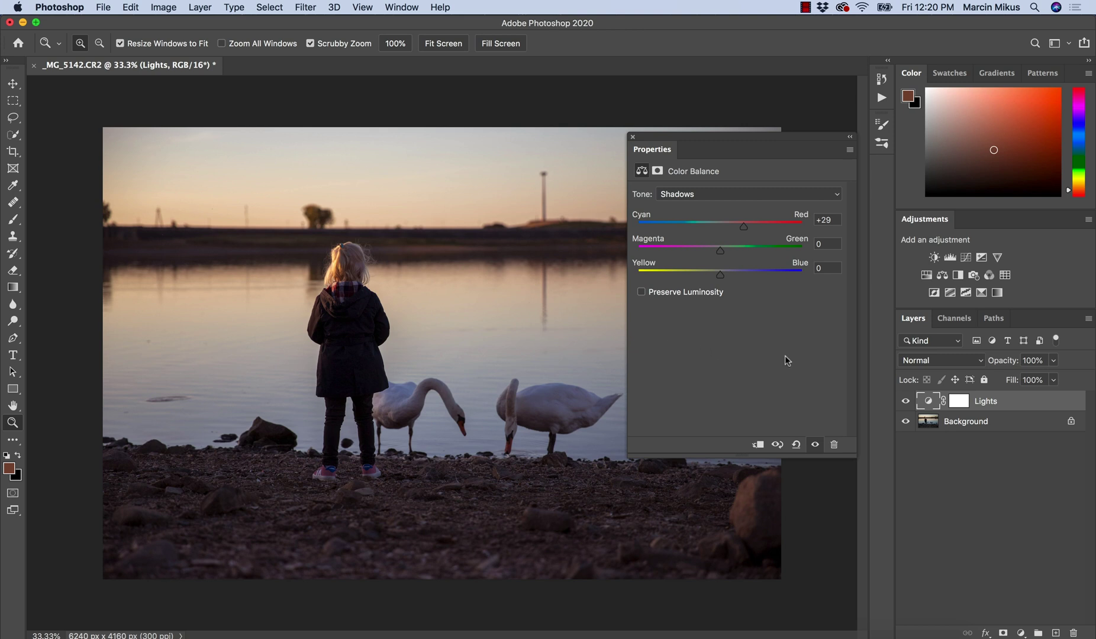
# Try the Luminosity blending mode on the Lights layer, compare with the layer hidden, and restore Normal mode.
pyautogui.click(927, 362)
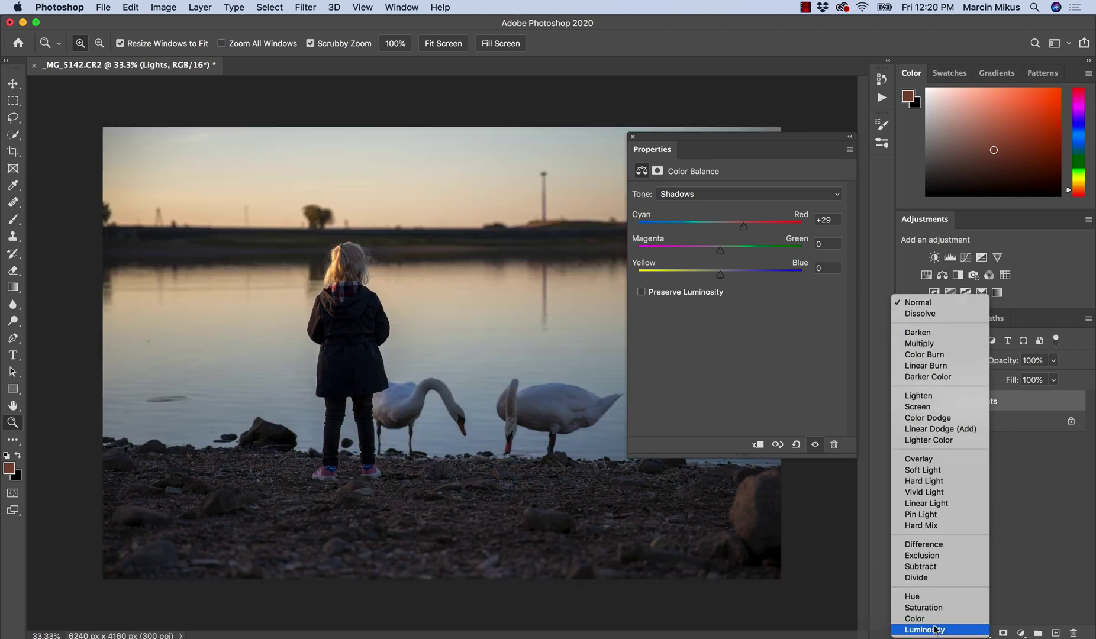
pyautogui.click(935, 628)
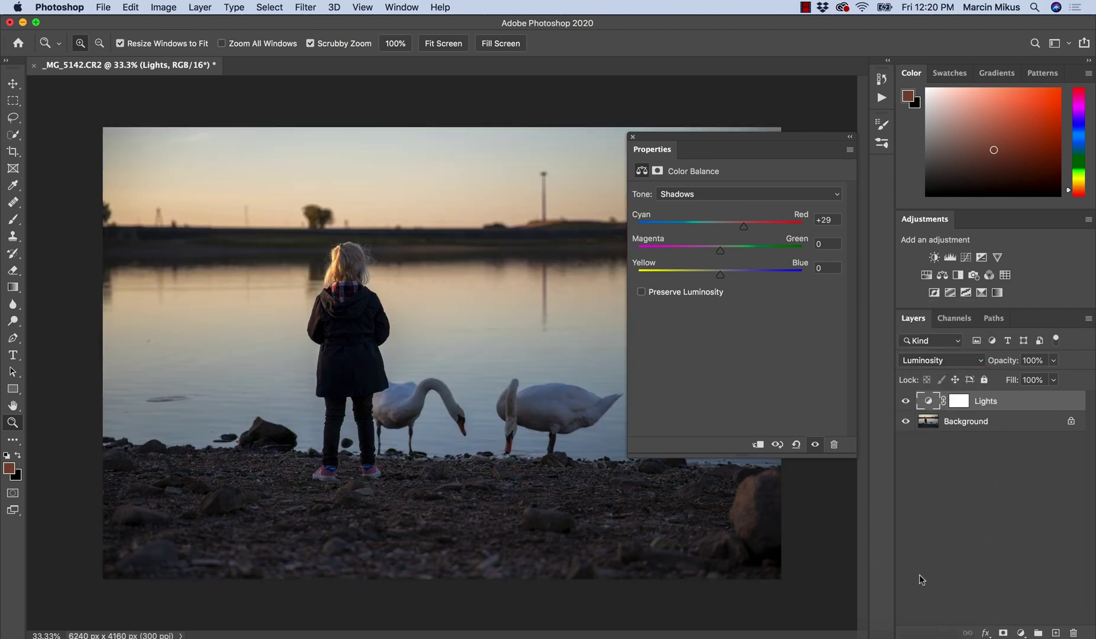
pyautogui.click(906, 401)
pyautogui.click(906, 402)
pyautogui.click(918, 363)
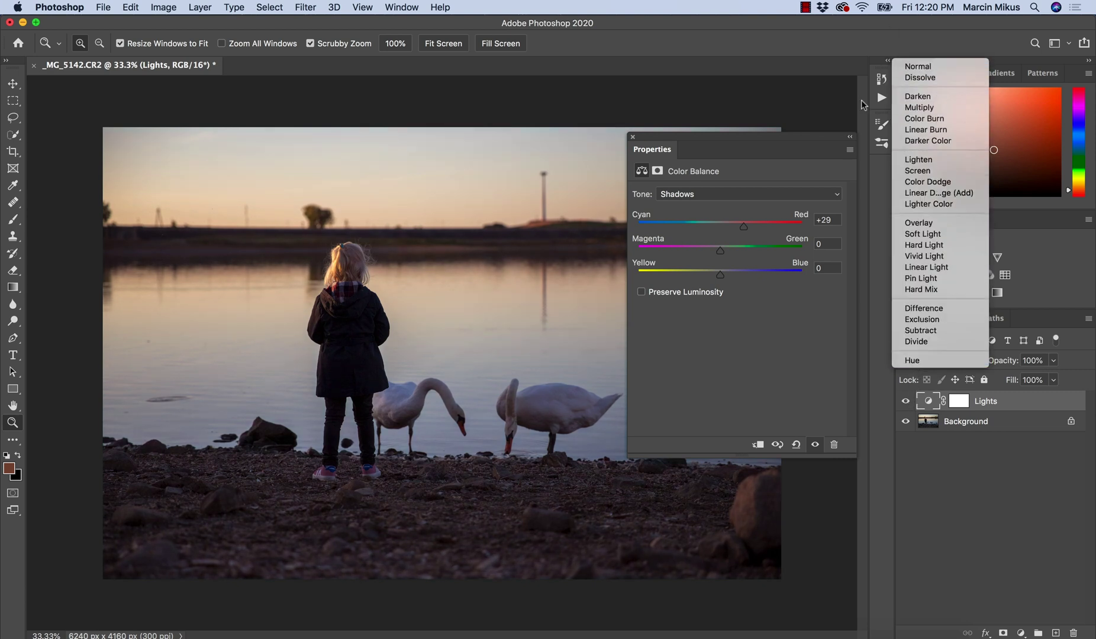
pyautogui.click(862, 105)
# Set the Lights layer's shadows to +30 for Cyan-Red, Magenta-Green and Yellow-Blue.
pyautogui.click(823, 219)
pyautogui.write('3')
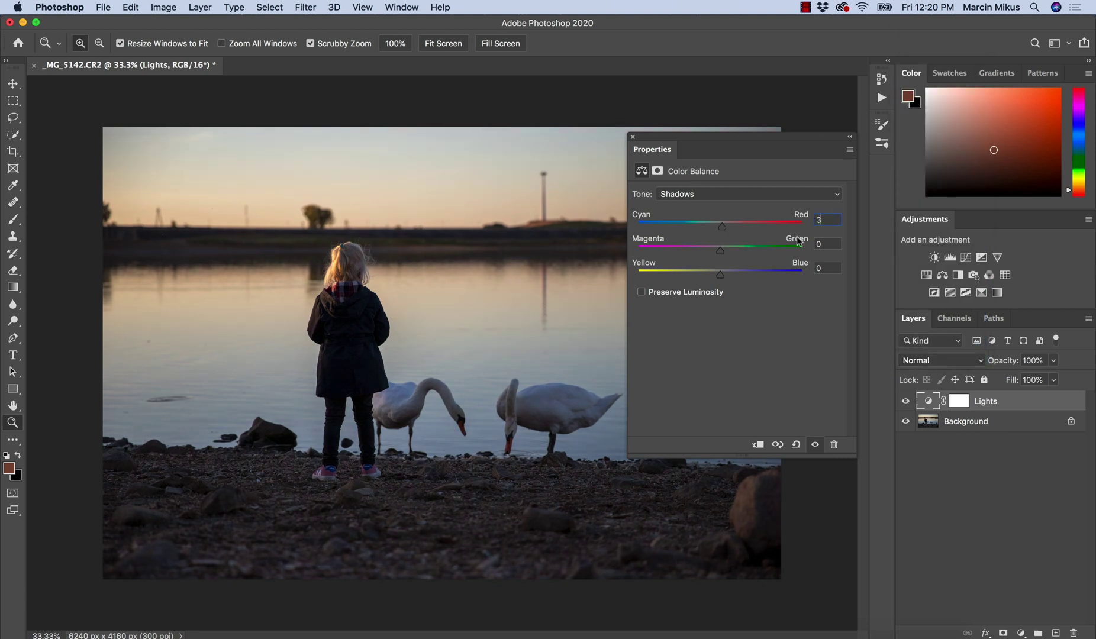
pyautogui.write('0')
pyautogui.press('Tab')
pyautogui.write('30')
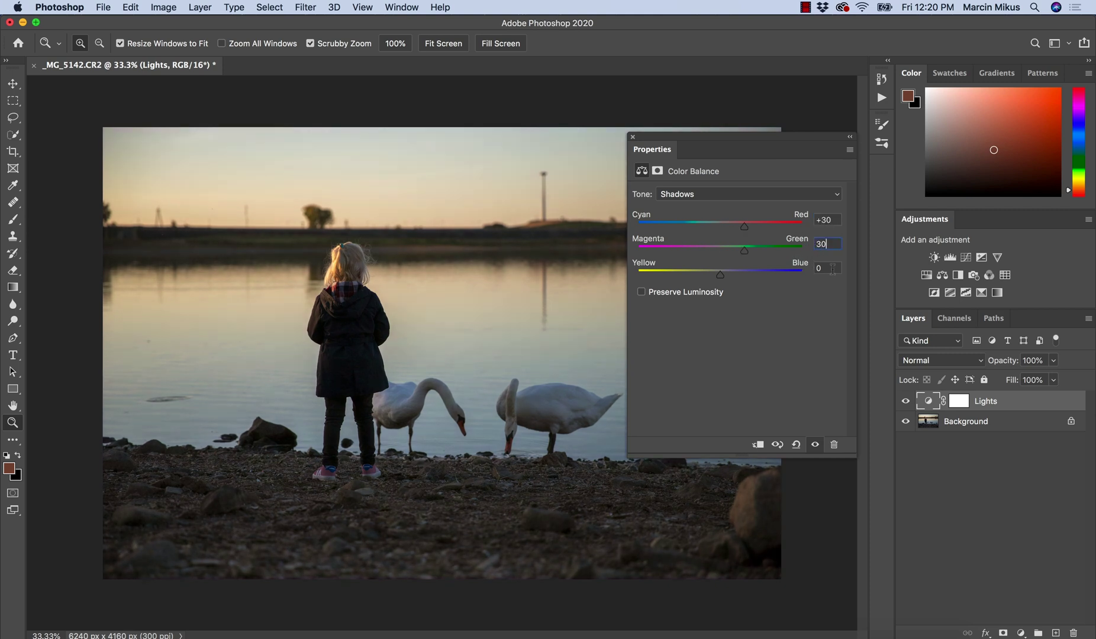
pyautogui.press('Tab')
pyautogui.write('30')
# Compare the photo with the Lights layer hidden and shown to judge the shadow brightening.
pyautogui.click(905, 401)
pyautogui.click(905, 401)
pyautogui.click(905, 401)
pyautogui.click(905, 401)
pyautogui.click(905, 401)
pyautogui.click(906, 401)
pyautogui.click(905, 402)
pyautogui.click(905, 402)
# Add a second Color Balance adjustment layer, name it Color Grading and turn on Preserve Luminosity.
pyautogui.click(1022, 633)
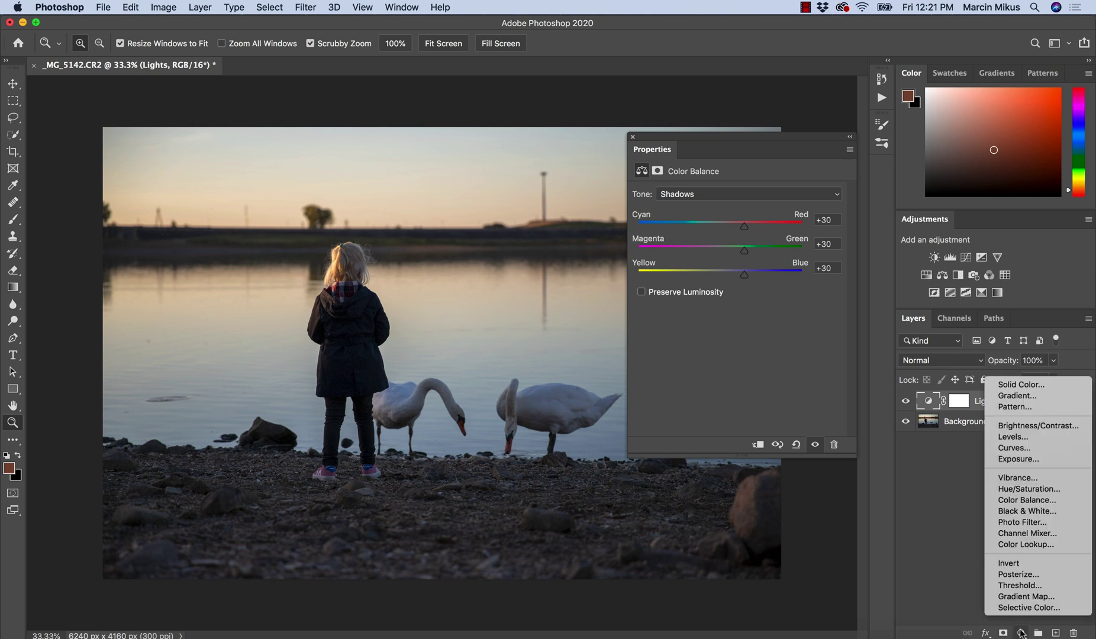
pyautogui.click(1020, 500)
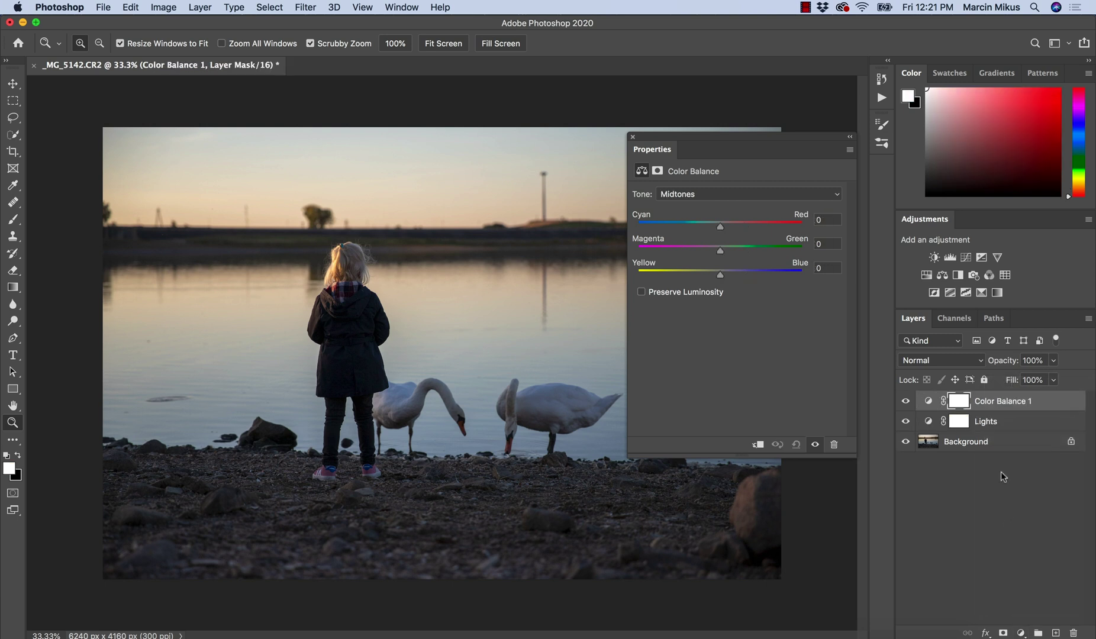
pyautogui.doubleClick(1002, 400)
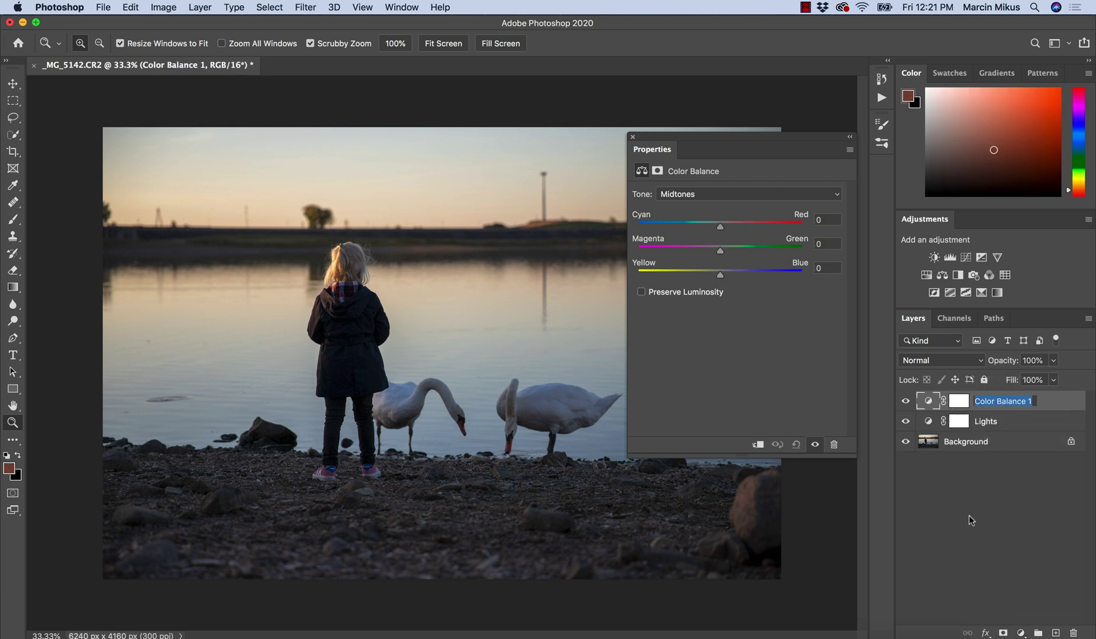
pyautogui.write('Color Gradio')
pyautogui.write('ng')
pyautogui.press('Return')
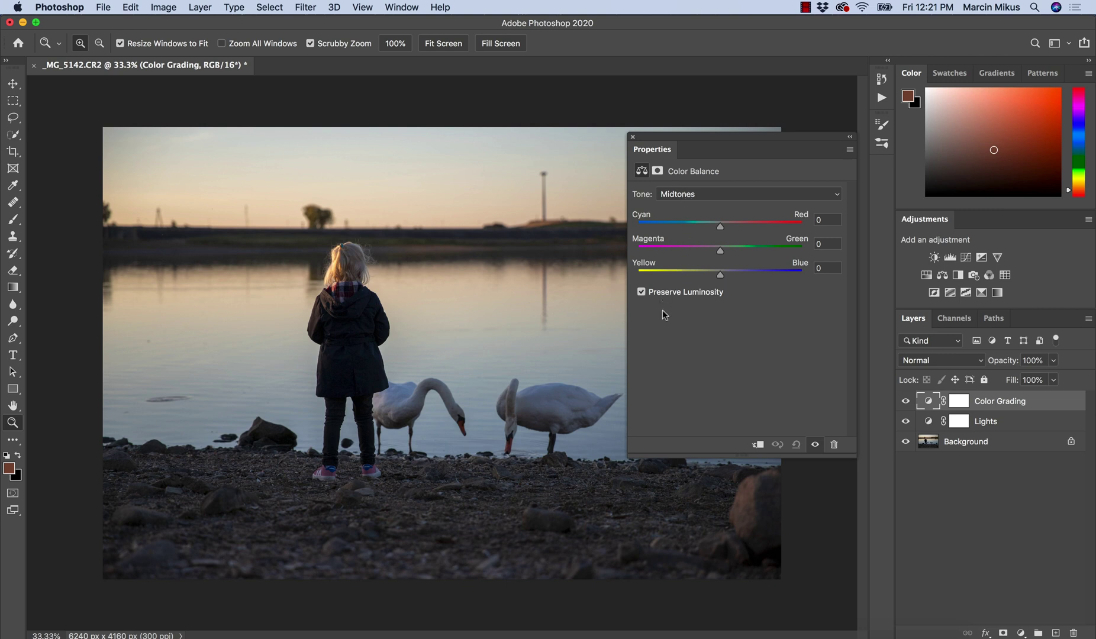
# Set the Color Grading layer's shadows to +10 Cyan-Red, -13 Magenta-Green and +10 Yellow-Blue.
pyautogui.click(680, 195)
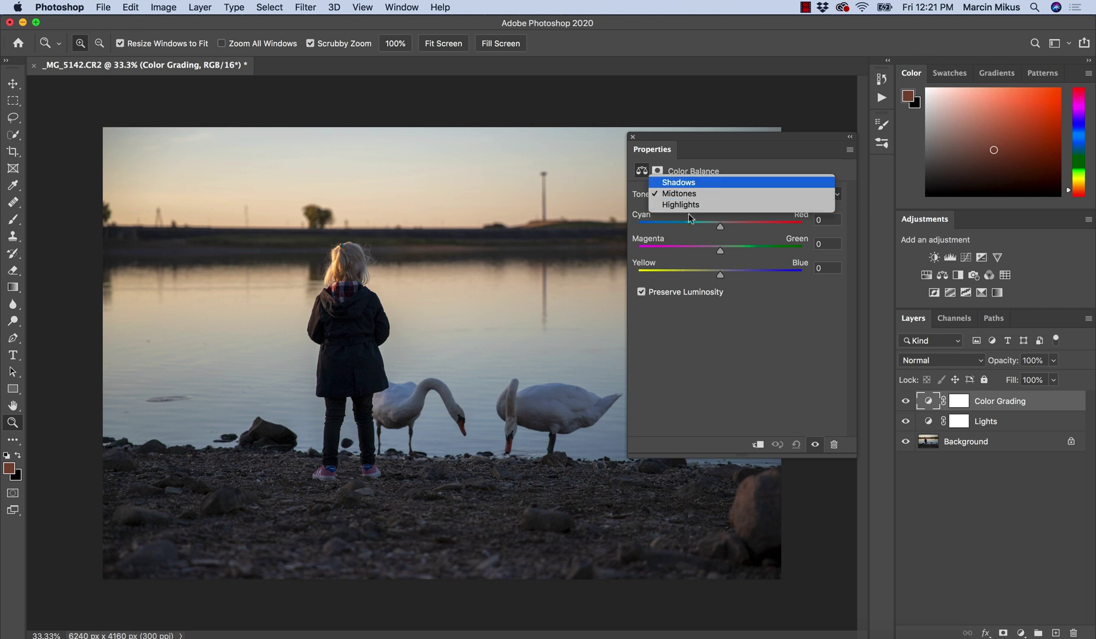
pyautogui.click(680, 182)
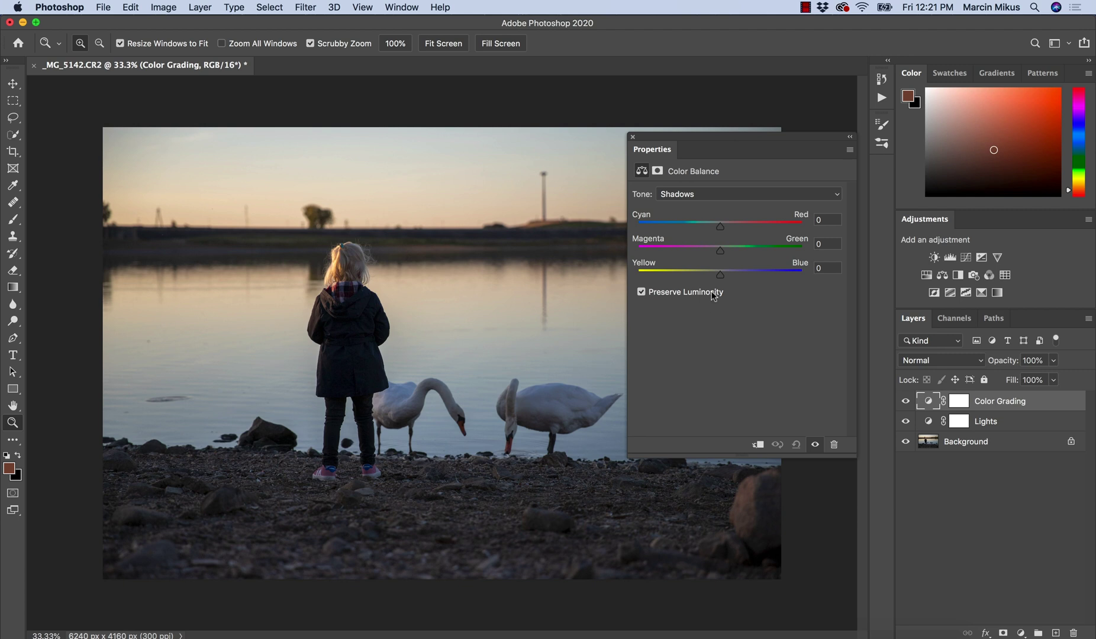
pyautogui.moveTo(717, 252); pyautogui.dragTo(723, 226)
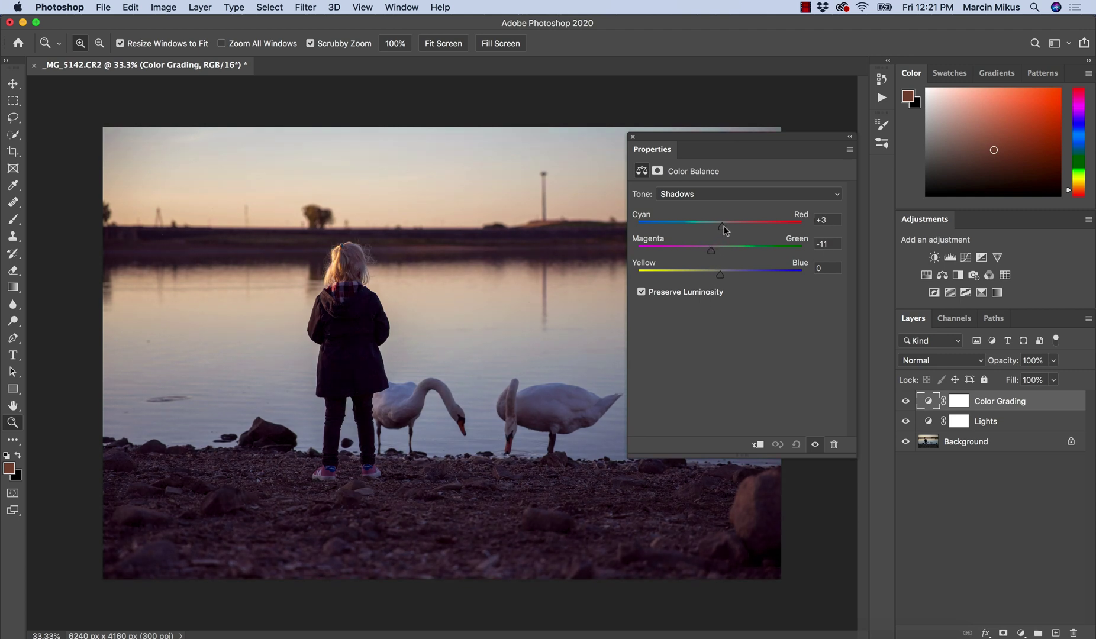
pyautogui.moveTo(720, 271); pyautogui.dragTo(725, 271)
pyautogui.moveTo(725, 228); pyautogui.dragTo(728, 227)
pyautogui.moveTo(726, 272); pyautogui.dragTo(709, 251)
# Compare the photo with the Color Grading layer hidden and shown, examining the color and brightness of the shadows.
pyautogui.click(905, 401)
pyautogui.click(905, 401)
pyautogui.click(904, 402)
pyautogui.click(905, 402)
pyautogui.click(905, 401)
pyautogui.click(905, 401)
pyautogui.click(905, 401)
pyautogui.click(905, 402)
pyautogui.click(905, 401)
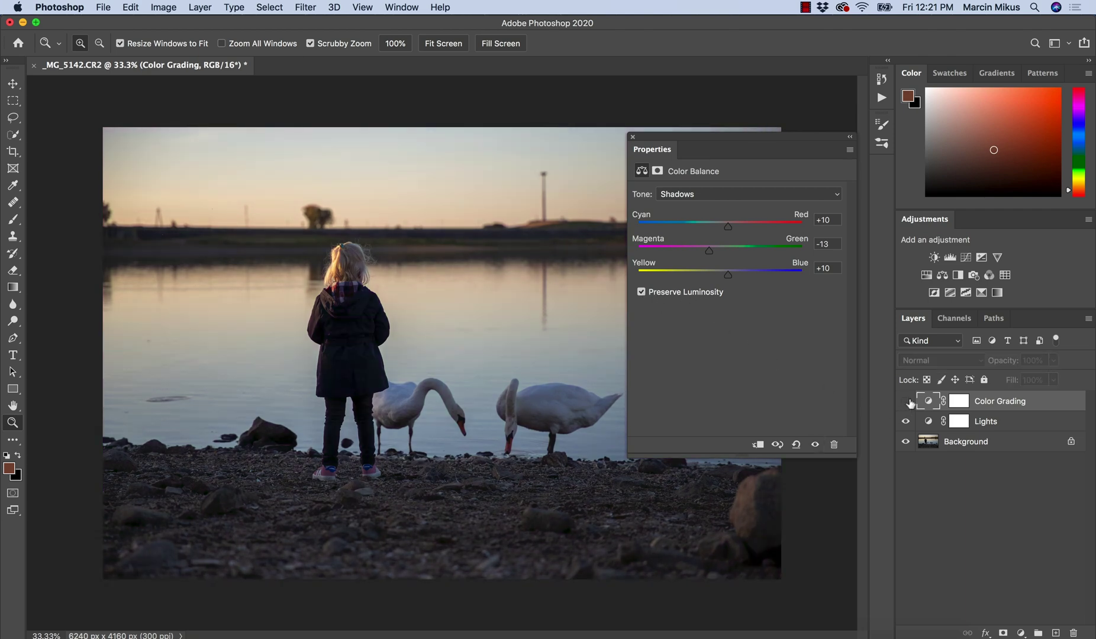
pyautogui.click(905, 402)
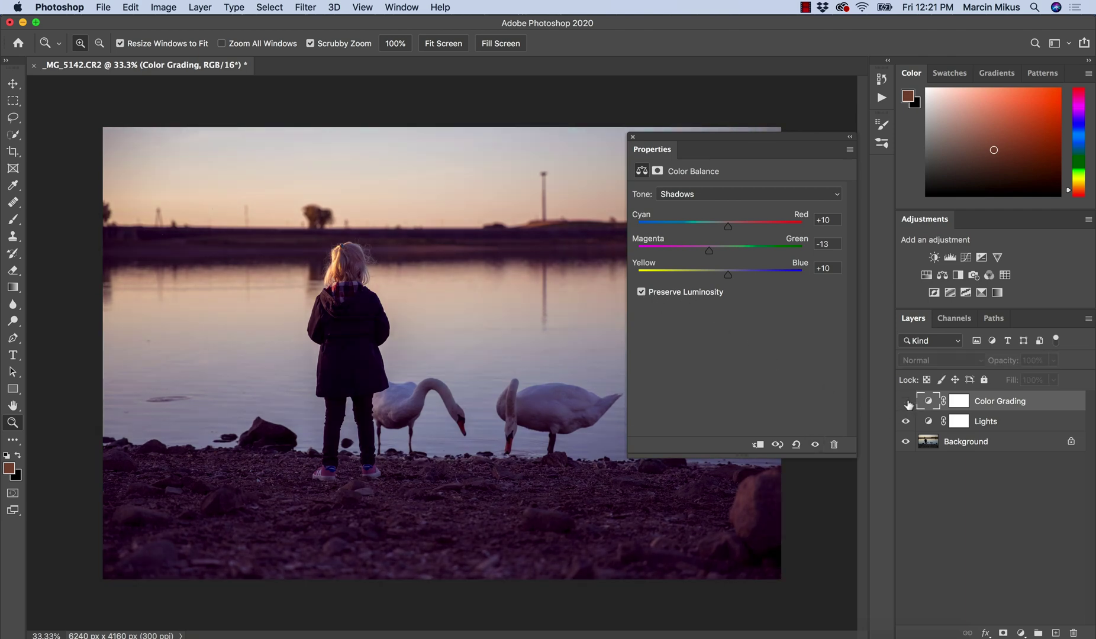
pyautogui.click(905, 401)
pyautogui.click(905, 402)
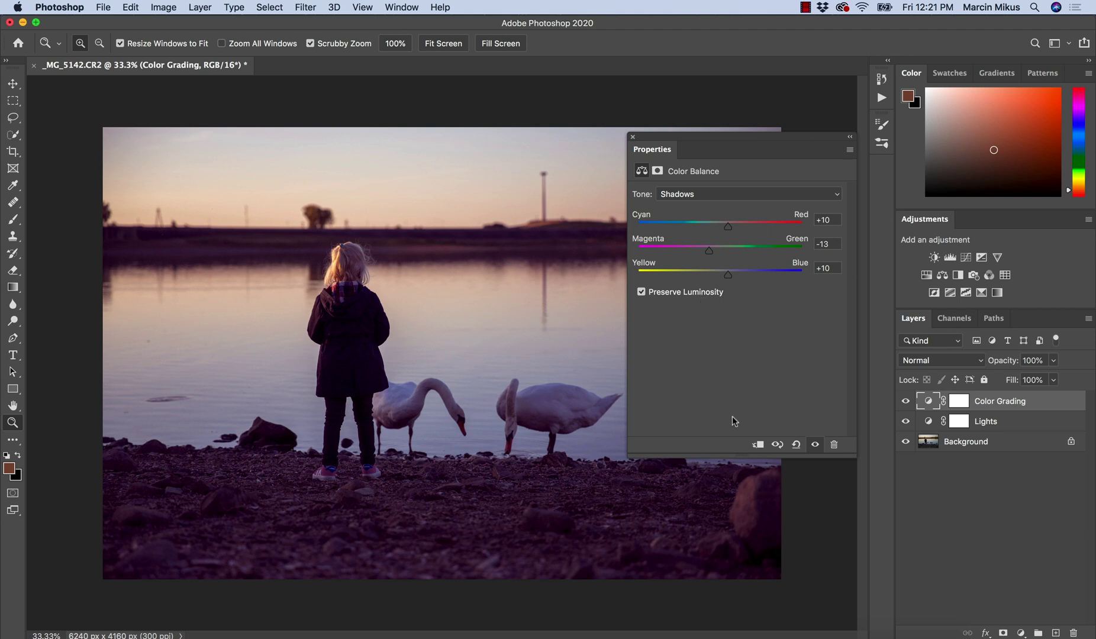
pyautogui.click(906, 402)
pyautogui.click(905, 402)
pyautogui.click(906, 402)
pyautogui.click(905, 402)
pyautogui.click(905, 402)
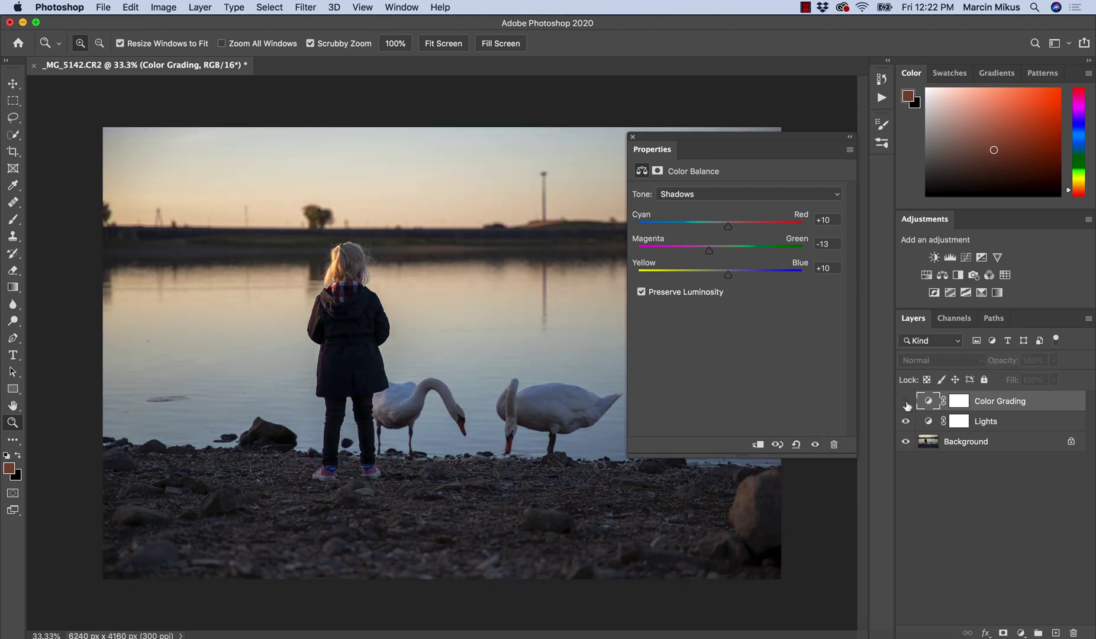
pyautogui.click(906, 402)
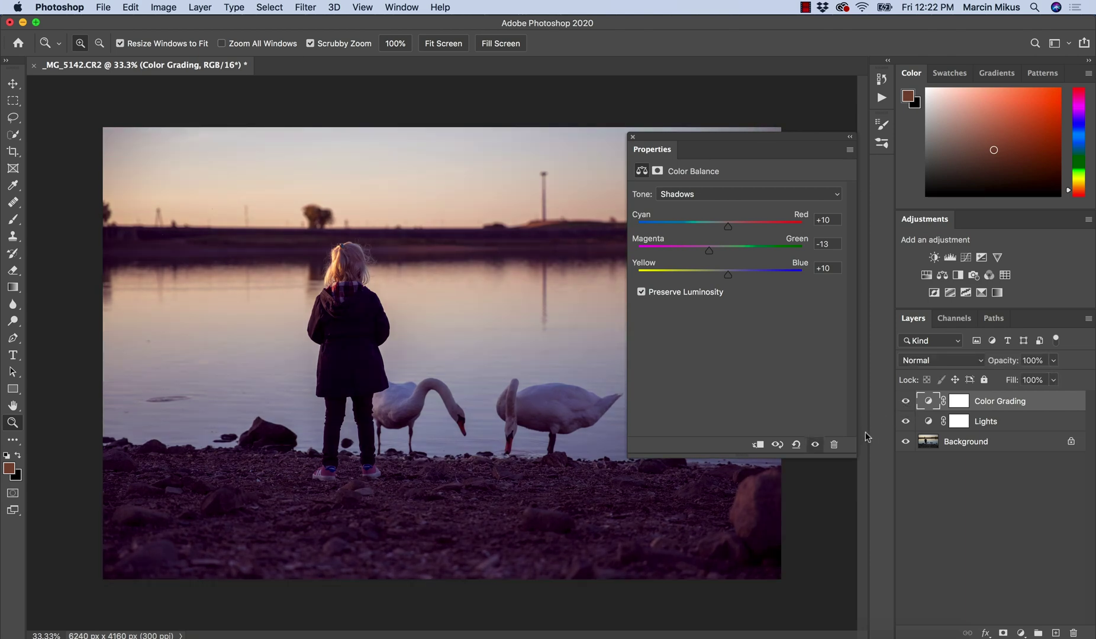
# Change the Color Grading layer's blending mode to Color and compare the photo with the layer hidden and shown.
pyautogui.click(919, 362)
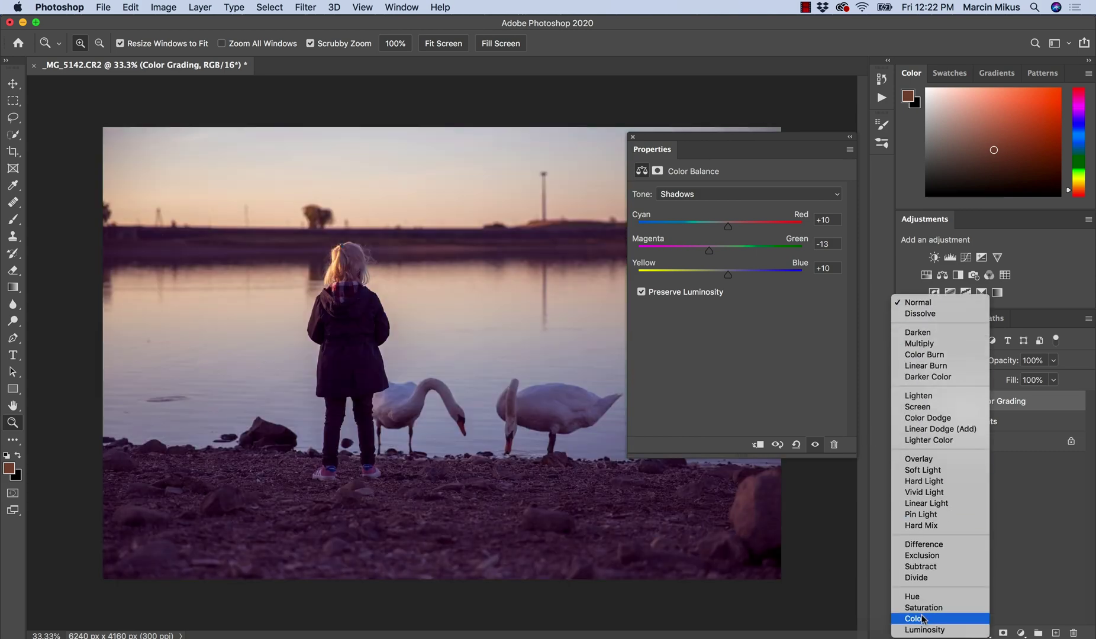
pyautogui.click(923, 618)
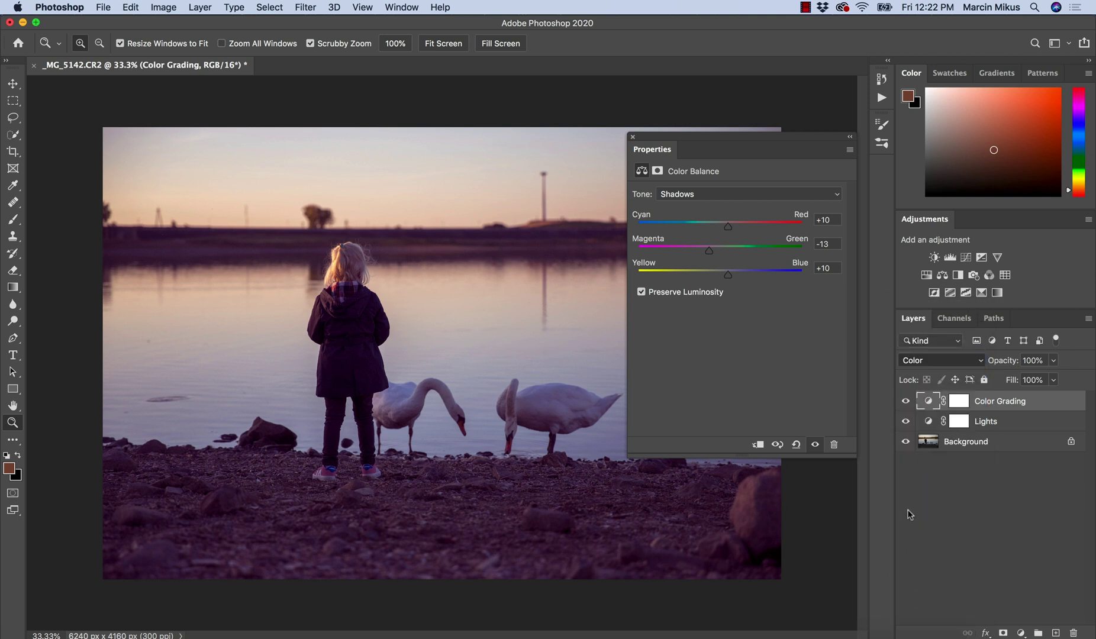
pyautogui.click(906, 404)
pyautogui.click(906, 405)
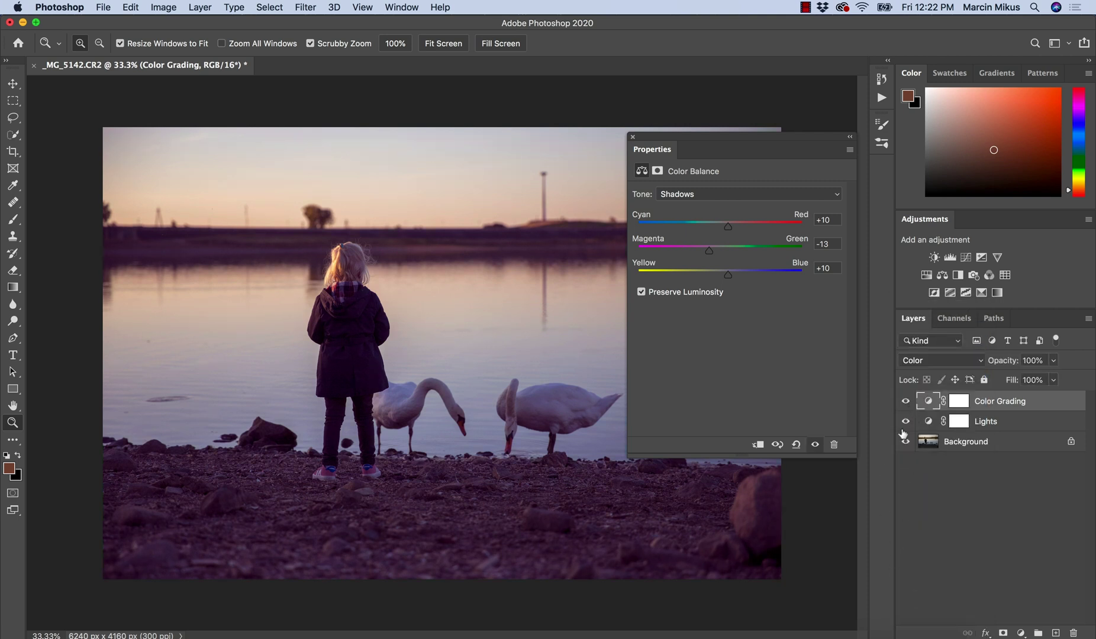
pyautogui.click(905, 404)
pyautogui.click(904, 402)
# Warm the Color Grading layer's highlights with Cyan-Red at +9 and Yellow-Blue at -19.
pyautogui.click(688, 196)
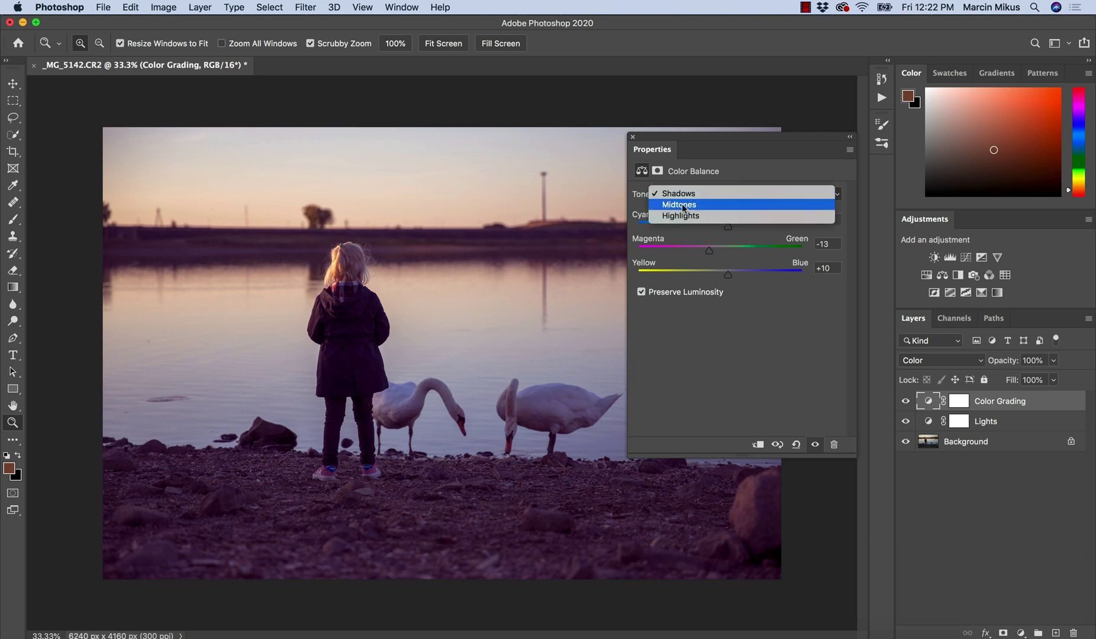
pyautogui.click(684, 216)
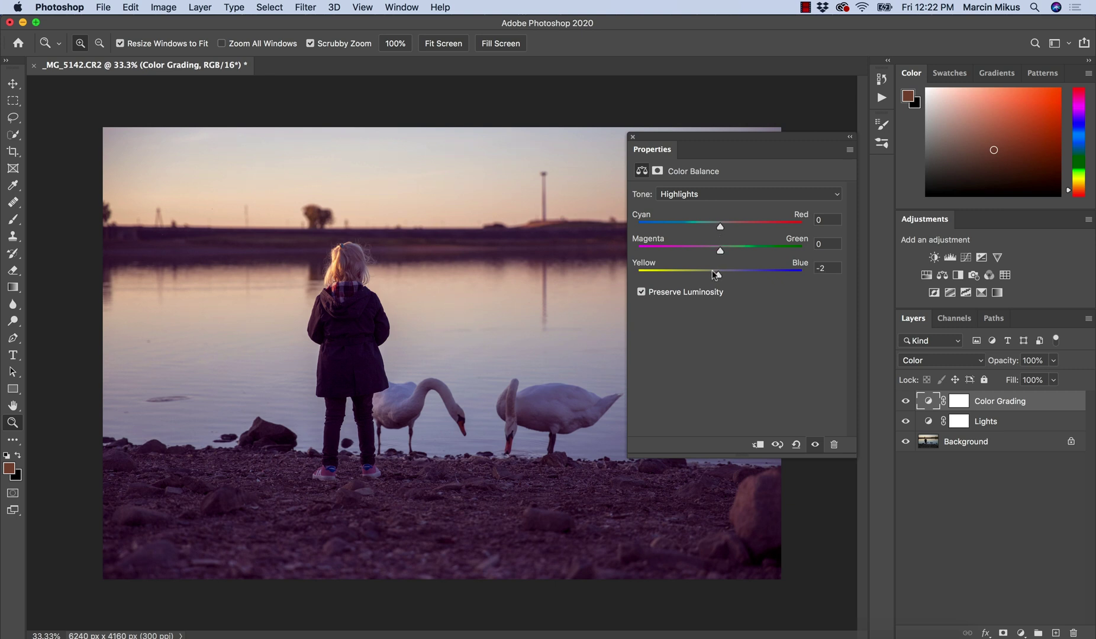
pyautogui.moveTo(714, 274); pyautogui.dragTo(704, 274)
pyautogui.moveTo(719, 226)
pyautogui.mouseDown()
pyautogui.moveTo(710, 225)
pyautogui.moveTo(727, 224)
pyautogui.mouseUp()
pyautogui.moveTo(727, 225); pyautogui.dragTo(728, 226)
# Try adjusting the midtones' Magenta-Green and Yellow-Blue balance on the Color Grading layer, and undo the changes.
pyautogui.click(689, 195)
pyautogui.click(689, 182)
pyautogui.moveTo(720, 251)
pyautogui.mouseDown()
pyautogui.moveTo(706, 251)
pyautogui.moveTo(731, 253)
pyautogui.moveTo(724, 227)
pyautogui.moveTo(714, 231)
pyautogui.moveTo(724, 251)
pyautogui.mouseUp()
pyautogui.moveTo(719, 272)
pyautogui.mouseDown()
pyautogui.moveTo(704, 267)
pyautogui.moveTo(720, 267)
pyautogui.mouseUp()
pyautogui.press('super+z')
pyautogui.press('super+z')
pyautogui.press('super+z')
pyautogui.press('super+z')
# Set the Color Grading midtones to -5 Cyan-Red, 0 Magenta-Green and -4 Yellow-Blue, and compare with the layer hidden.
pyautogui.click(693, 194)
pyautogui.click(695, 206)
pyautogui.click(696, 195)
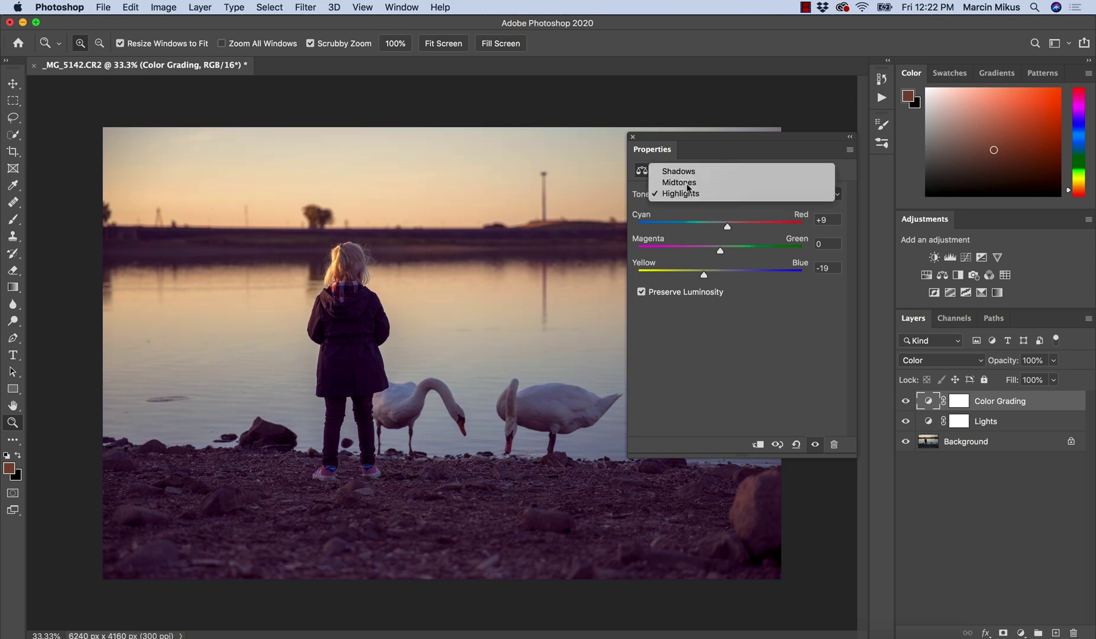
pyautogui.click(693, 182)
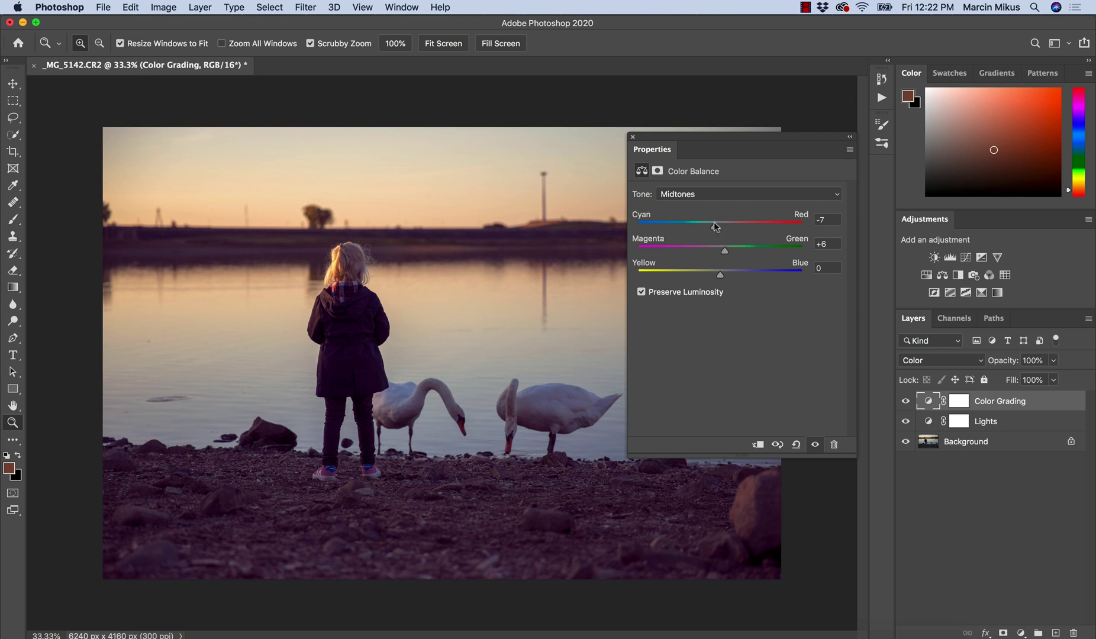
pyautogui.moveTo(714, 225); pyautogui.dragTo(717, 273)
pyautogui.click(905, 401)
pyautogui.click(905, 402)
pyautogui.click(905, 401)
pyautogui.click(905, 402)
# Add a third Color Balance adjustment layer and name it Contrast.
pyautogui.click(1022, 633)
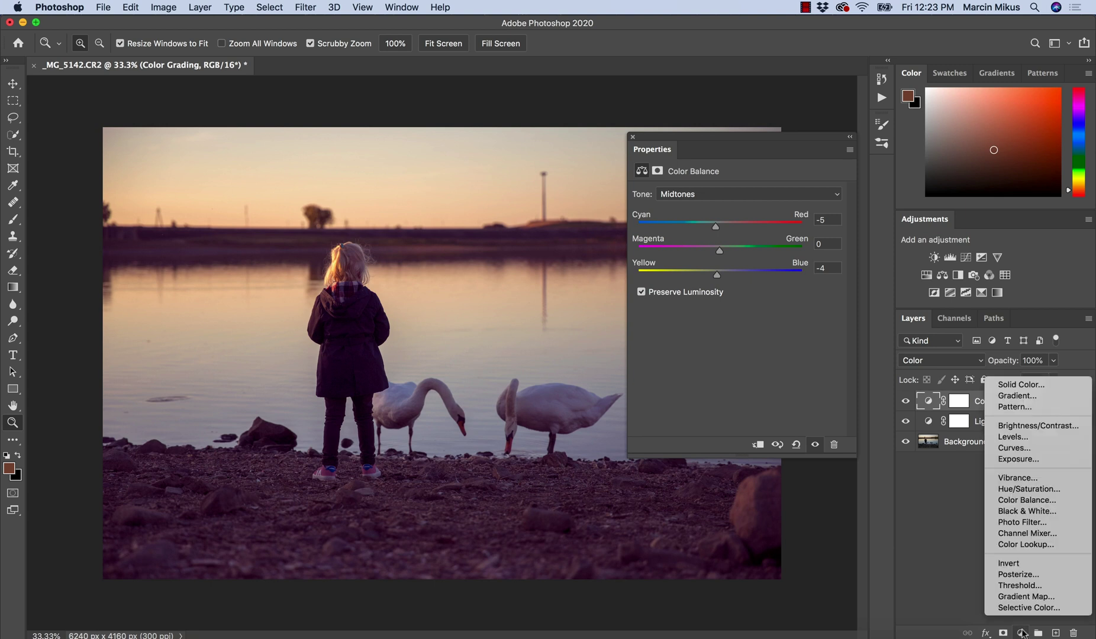
pyautogui.click(1042, 501)
pyautogui.doubleClick(994, 408)
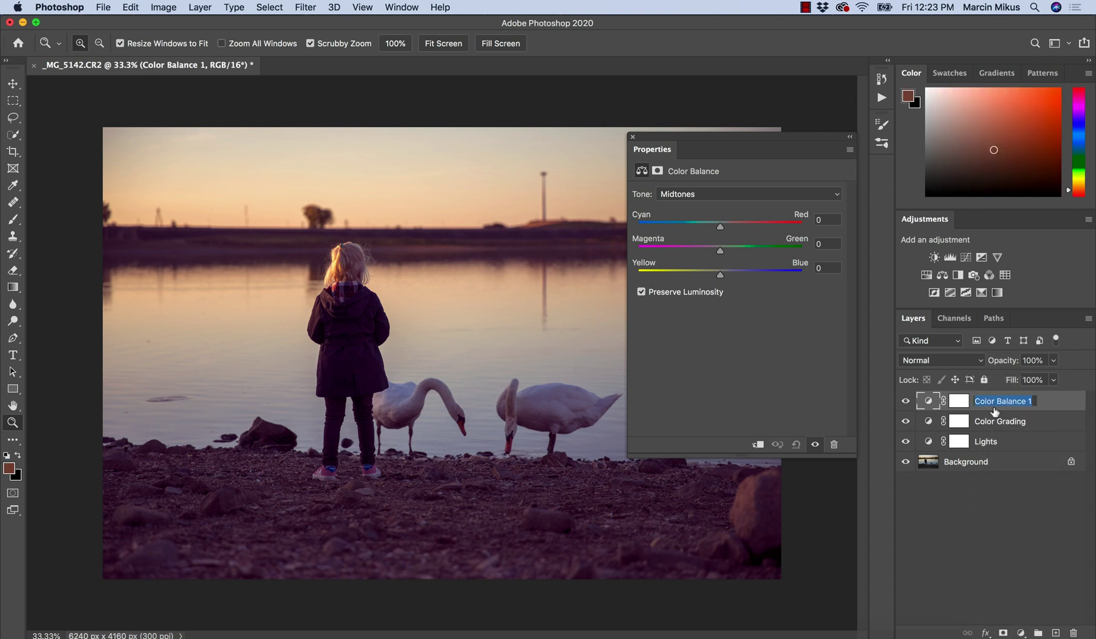
pyautogui.write('Contrast')
pyautogui.press('Return')
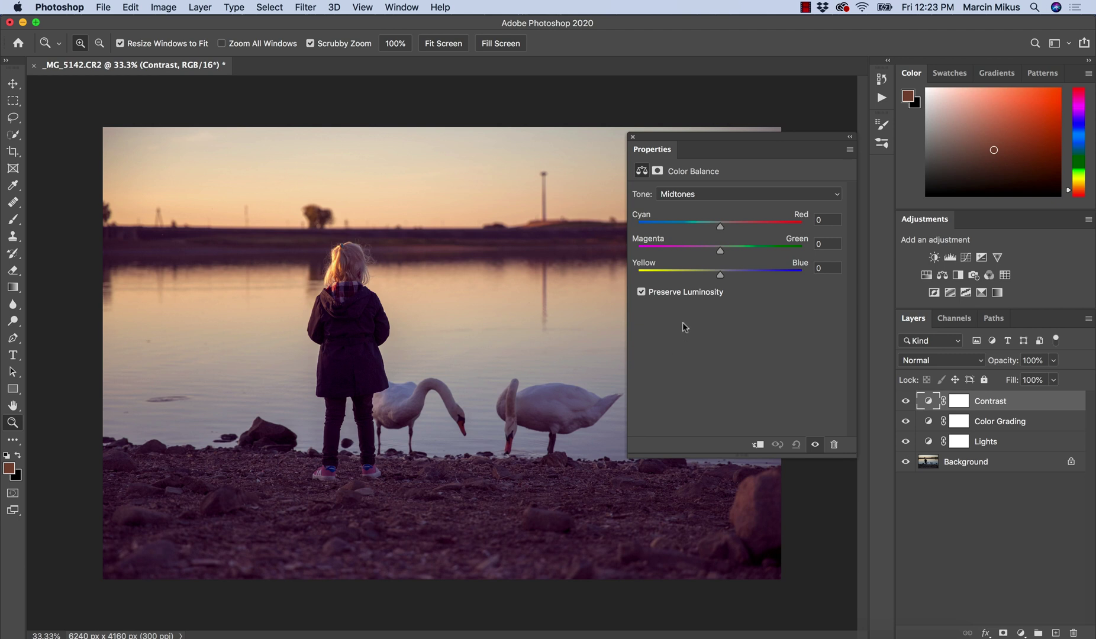
# Turn off Preserve Luminosity on the Contrast layer and view the blending modes, keeping Normal.
pyautogui.click(641, 293)
pyautogui.click(641, 292)
pyautogui.click(935, 360)
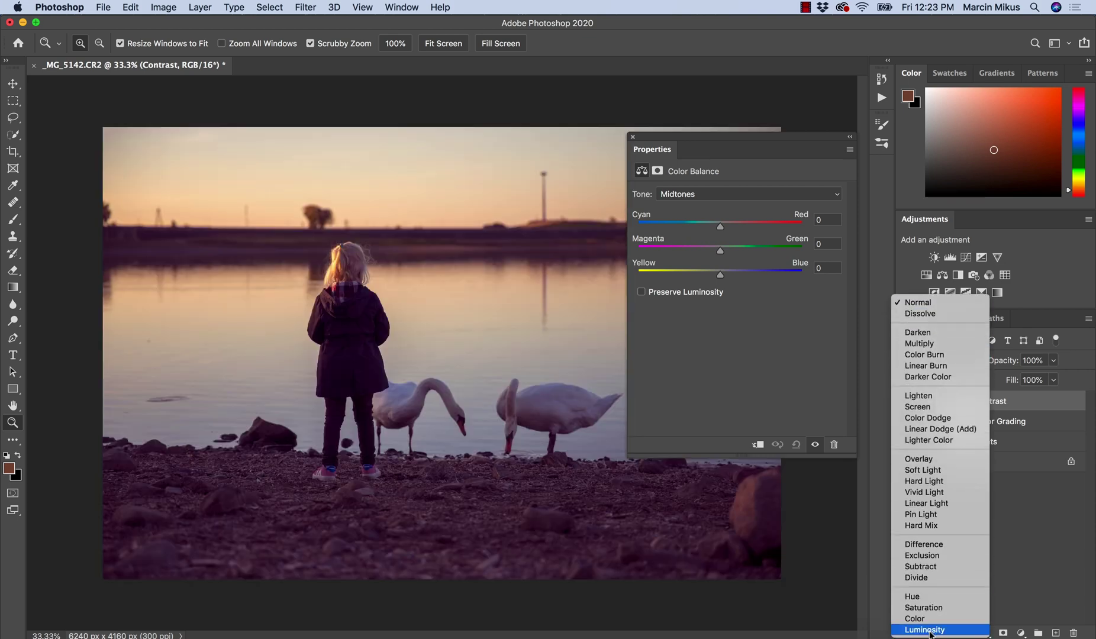
pyautogui.click(875, 577)
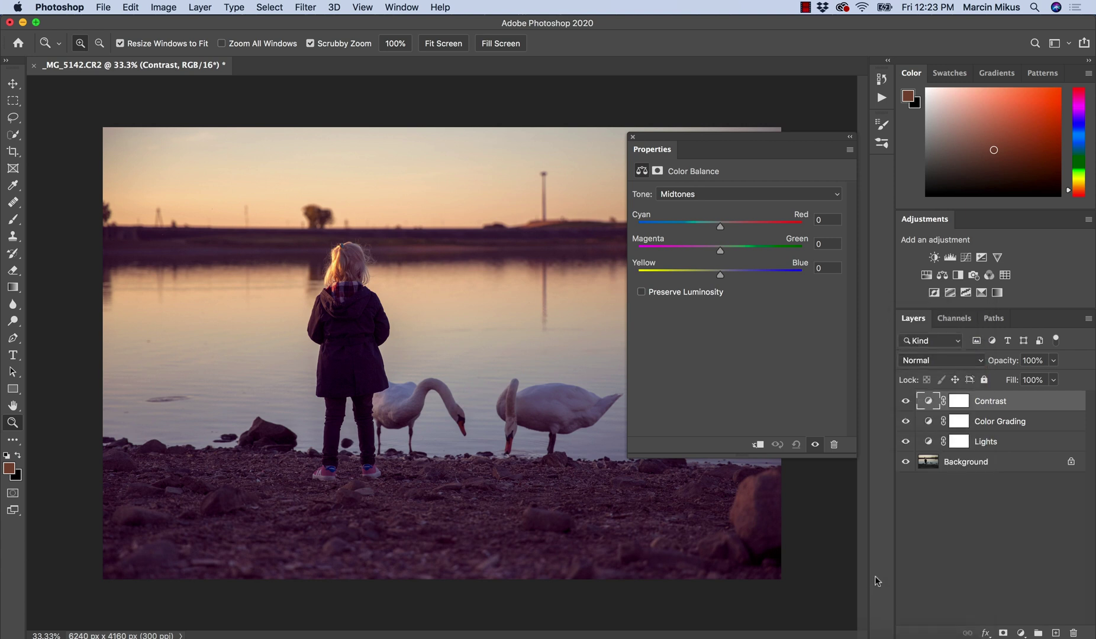
# Darken the Contrast layer's shadows with Cyan-Red and Magenta-Green at -10, lower Yellow-Blue as well, and compare with the layer hidden.
pyautogui.click(684, 195)
pyautogui.click(680, 181)
pyautogui.click(828, 220)
pyautogui.write('-10')
pyautogui.press('Tab')
pyautogui.write('-10')
pyautogui.press('Tab')
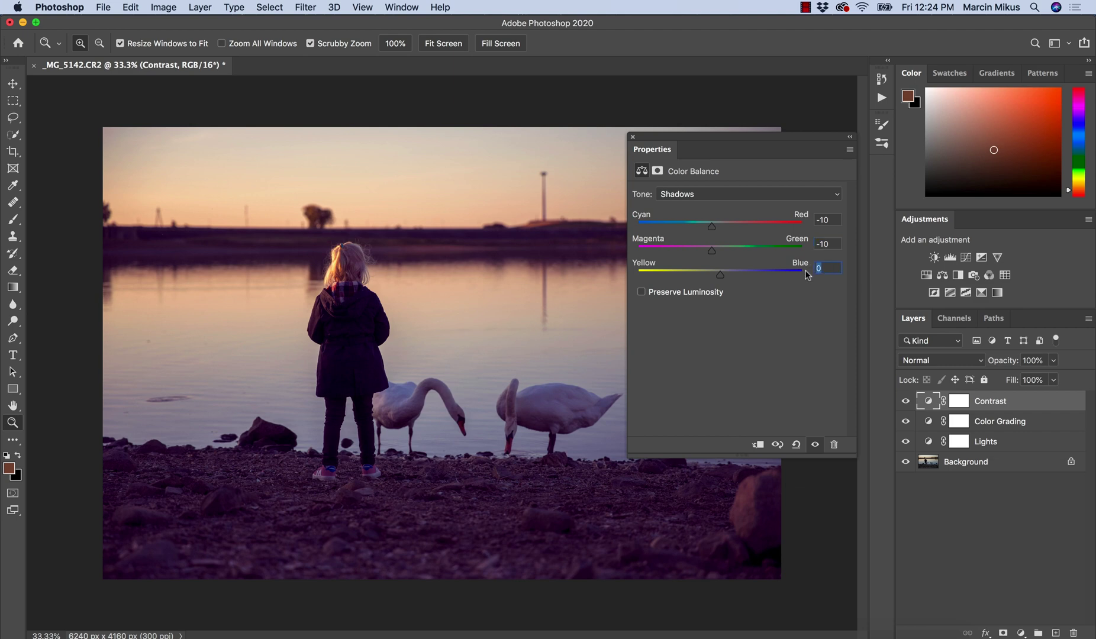
pyautogui.write('-1')
pyautogui.click(906, 401)
pyautogui.click(906, 401)
# Set all three shadow color balances of the Contrast layer to -8.
pyautogui.moveTo(829, 269); pyautogui.dragTo(821, 269)
pyautogui.write('8')
pyautogui.moveTo(829, 244); pyautogui.dragTo(820, 214)
pyautogui.write('88')
# Set all three midtone color balances of the Contrast layer to +5 and compare with the layer hidden.
pyautogui.click(716, 194)
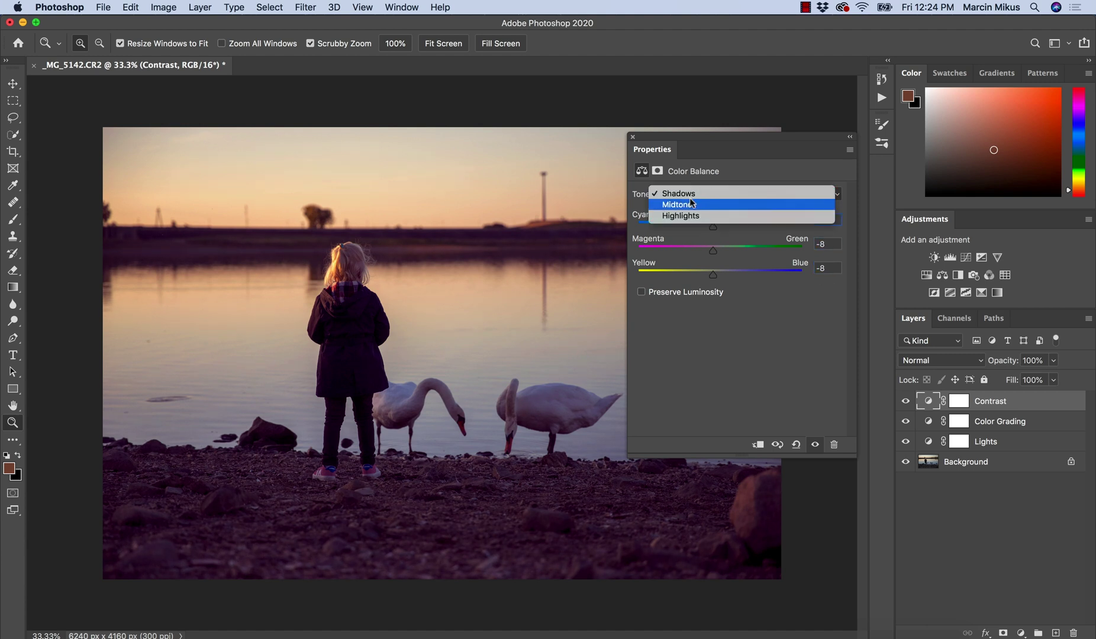
pyautogui.click(690, 204)
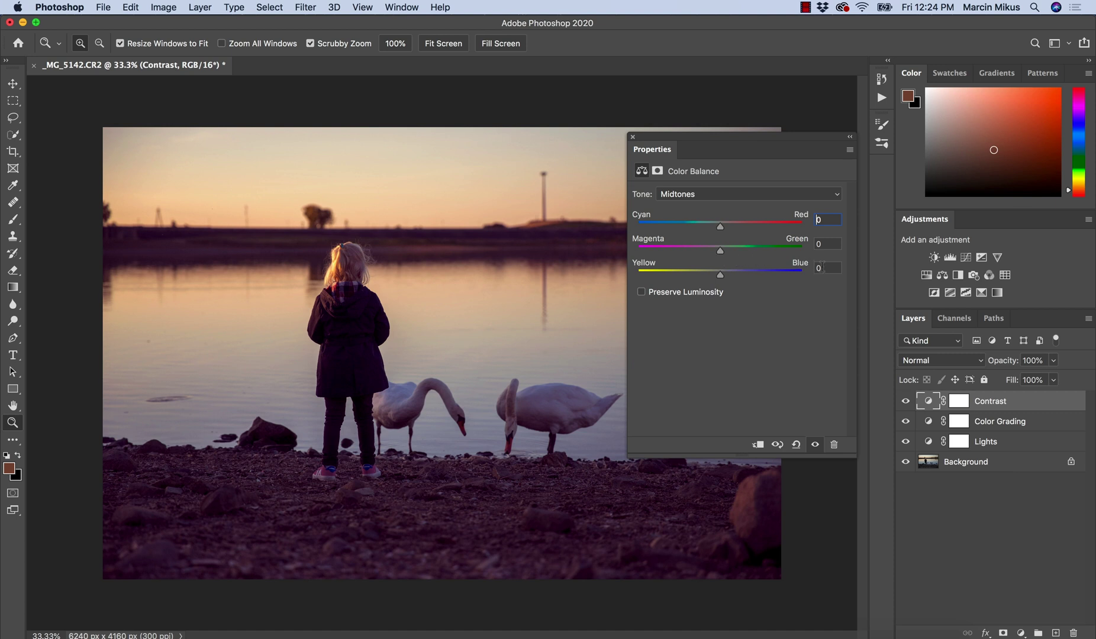
pyautogui.press('Tab')
pyautogui.press('Tab')
pyautogui.write('5')
pyautogui.click(822, 244)
pyautogui.write('5')
pyautogui.click(905, 401)
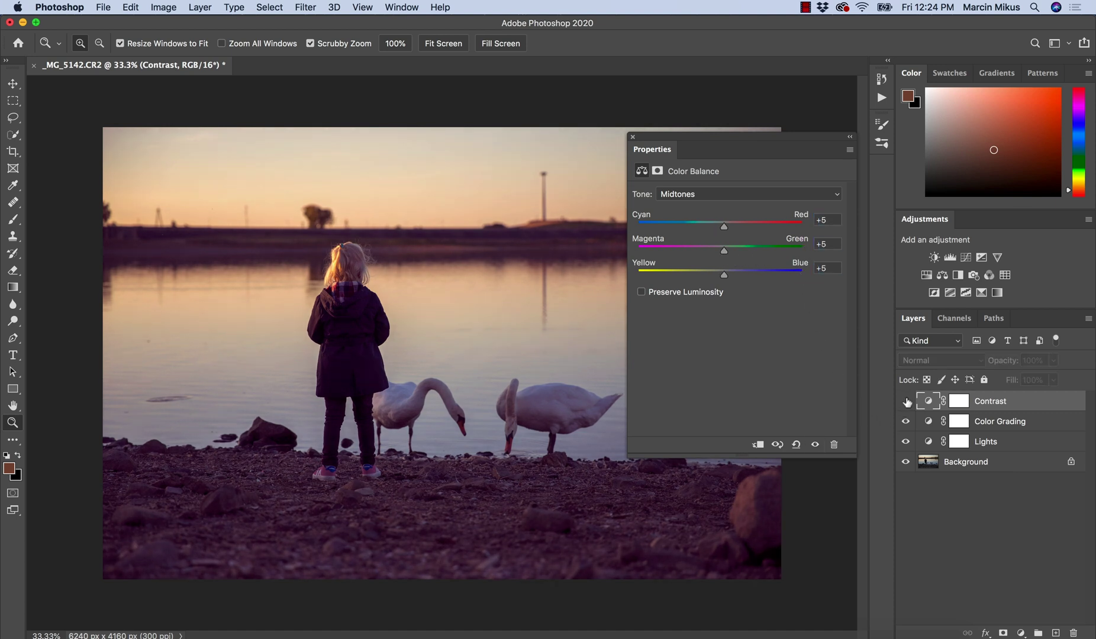
pyautogui.click(905, 400)
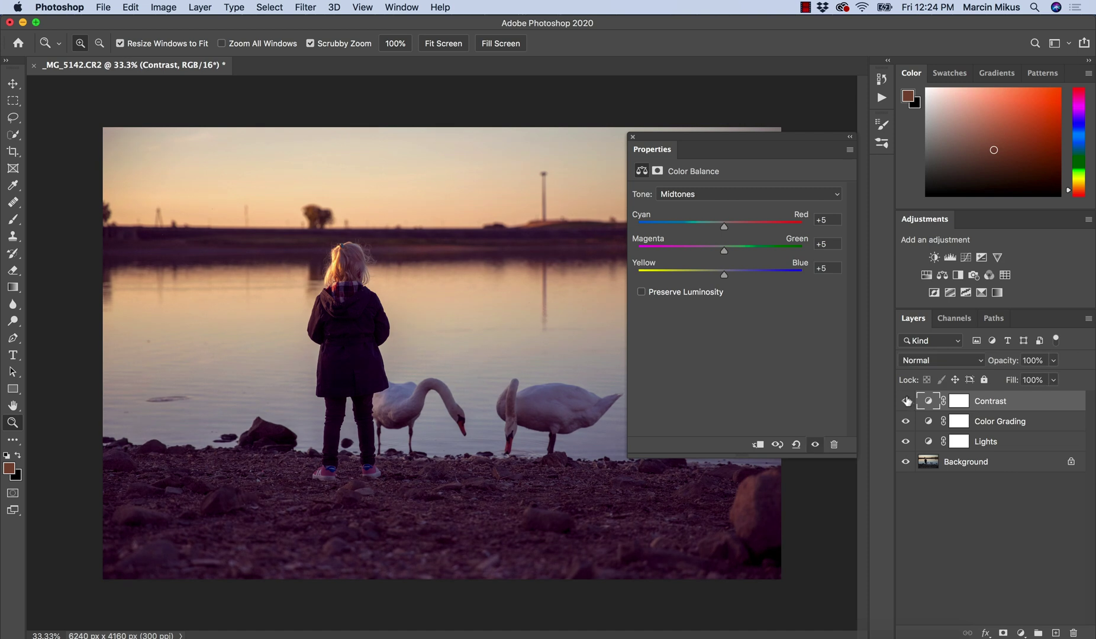
# Raise the Contrast layer's three midtone balances to +10 and compare the photo with the layer hidden and shown.
pyautogui.click(819, 269)
pyautogui.write('10')
pyautogui.hotkey('shift', 'Tab')
pyautogui.write('1')
pyautogui.click(826, 220)
pyautogui.write('10')
pyautogui.click(905, 401)
pyautogui.click(905, 401)
pyautogui.click(905, 401)
pyautogui.click(905, 401)
# Set all three highlight color balances of the Contrast layer to +15 and compare with the layer hidden.
pyautogui.click(687, 194)
pyautogui.click(677, 207)
pyautogui.click(828, 270)
pyautogui.write('15')
pyautogui.click(821, 245)
pyautogui.write('15')
pyautogui.click(815, 220)
pyautogui.write('15')
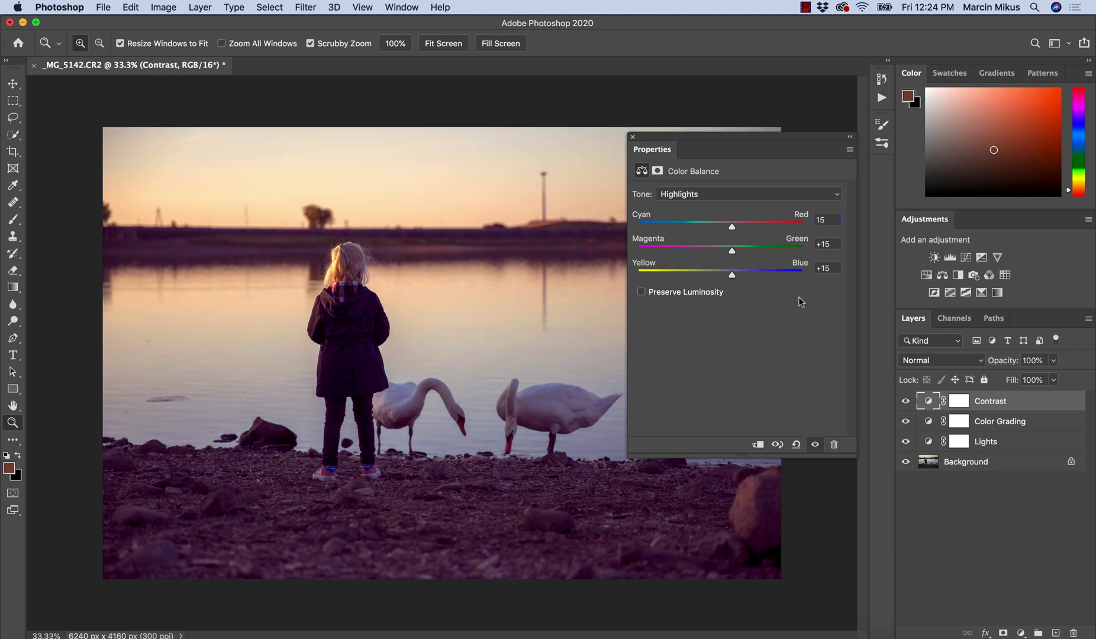
pyautogui.click(905, 401)
pyautogui.click(905, 401)
pyautogui.click(905, 401)
pyautogui.click(905, 402)
# Set all three shadow color balances of the Contrast layer to -15.
pyautogui.click(694, 196)
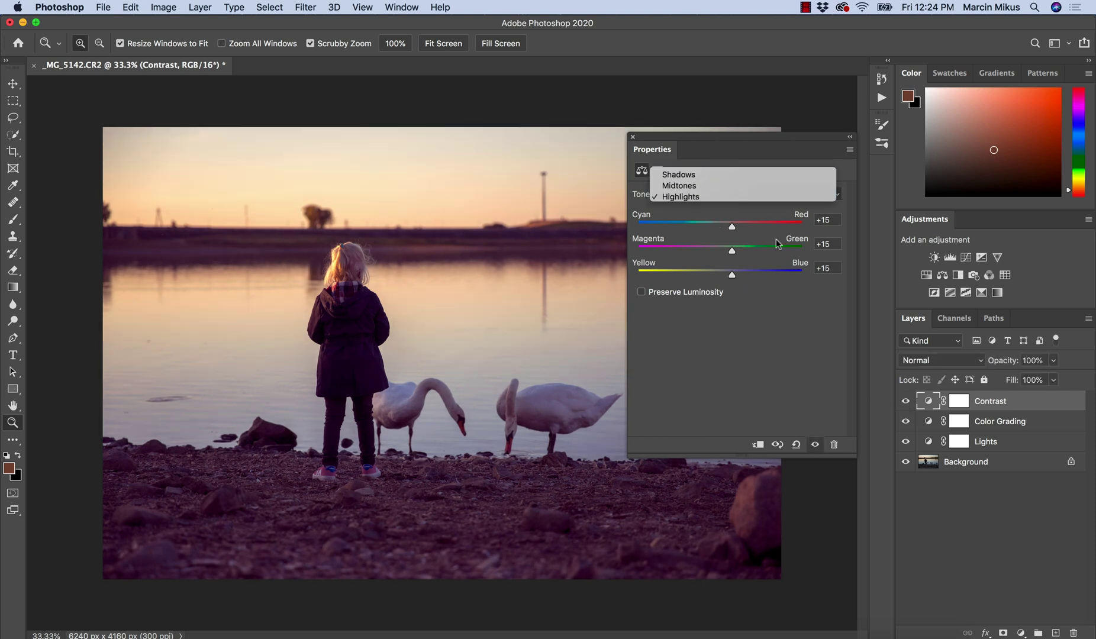
pyautogui.press('Down')
pyautogui.press('Return')
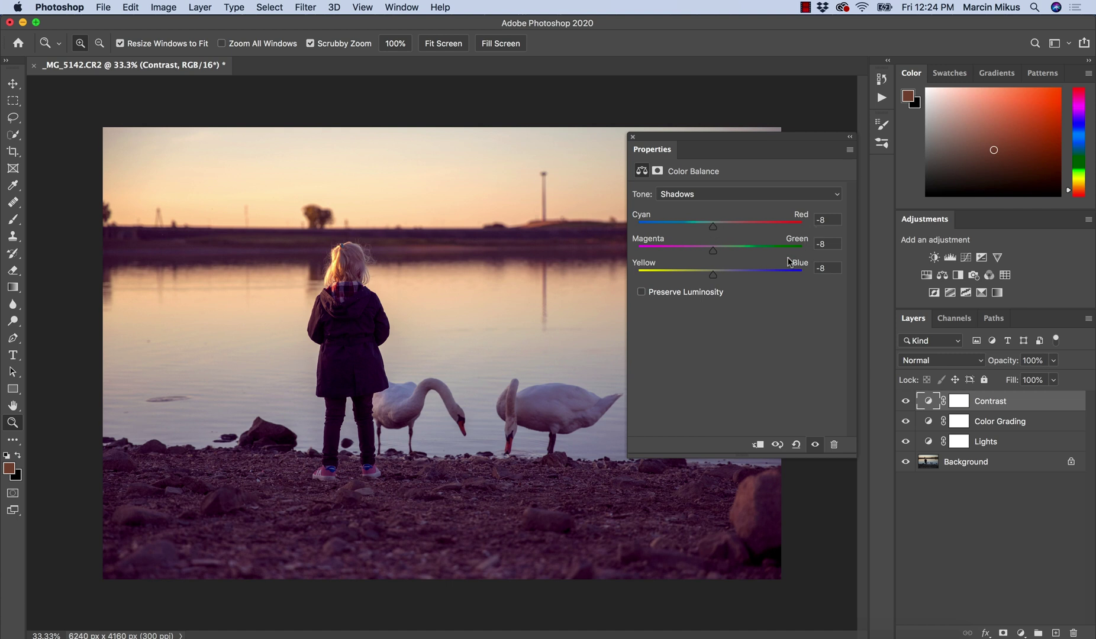
pyautogui.doubleClick(817, 269)
pyautogui.write('-15')
pyautogui.doubleClick(821, 243)
pyautogui.write('-15')
pyautogui.doubleClick(824, 220)
pyautogui.write('-15')
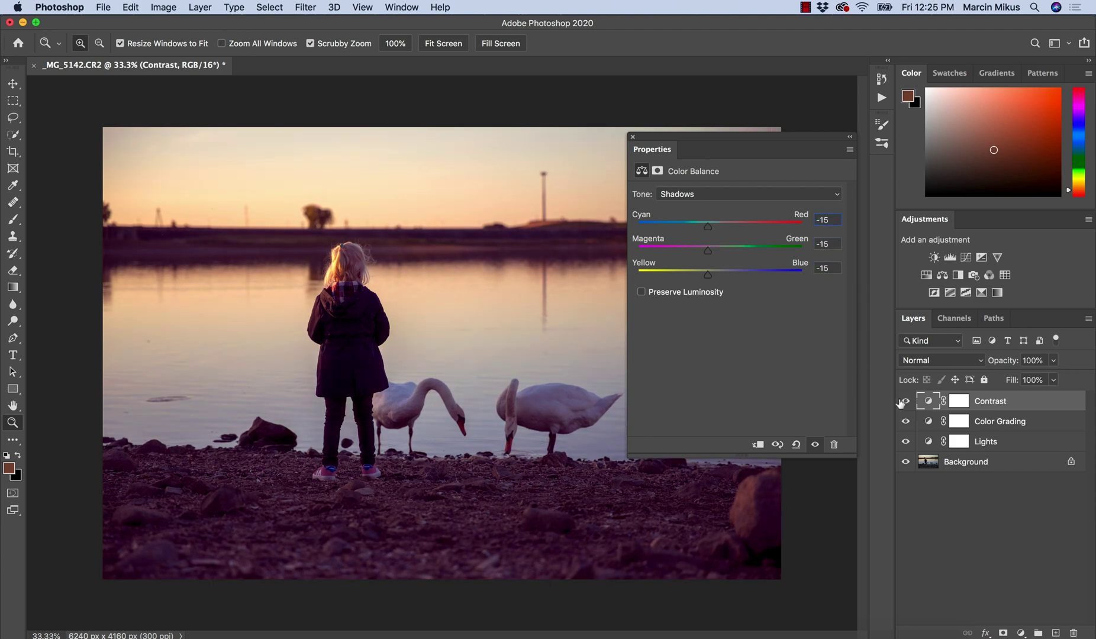
# Compare the photo with the Contrast layer repeatedly hidden and shown to judge the effect of the shadow adjustment.
pyautogui.click(902, 402)
pyautogui.click(903, 402)
pyautogui.click(903, 402)
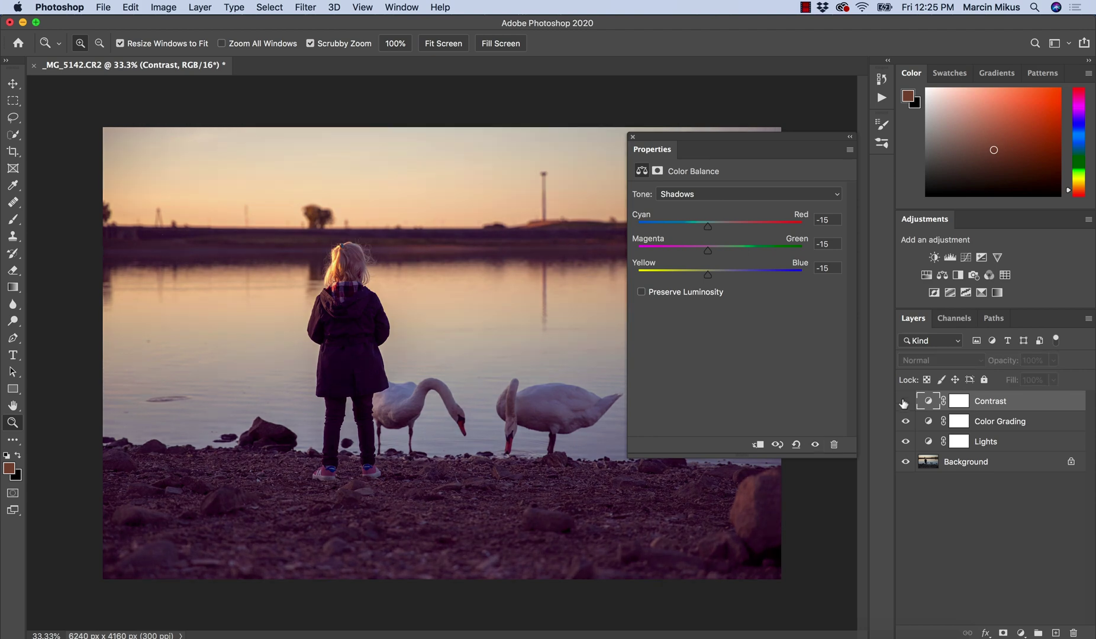
pyautogui.click(904, 403)
pyautogui.click(904, 402)
pyautogui.click(905, 402)
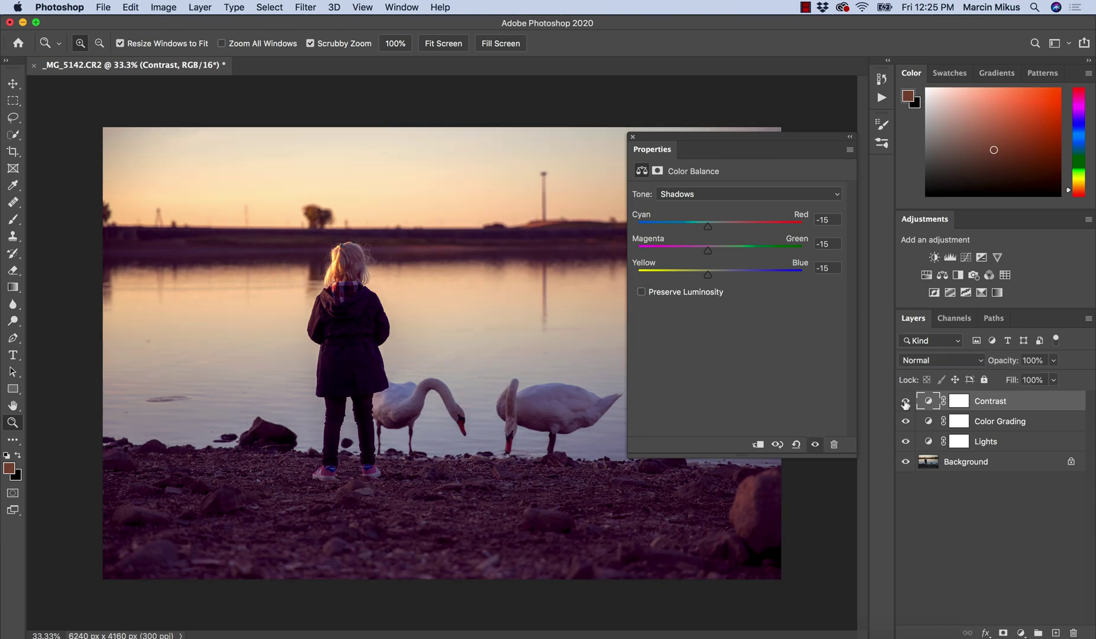
pyautogui.click(905, 403)
pyautogui.click(905, 403)
pyautogui.click(905, 403)
pyautogui.click(905, 403)
pyautogui.click(905, 403)
pyautogui.click(905, 403)
pyautogui.click(905, 403)
pyautogui.click(905, 403)
# Try the Luminosity blend mode on the Contrast layer and compare the photo with the layer hidden and shown.
pyautogui.click(911, 362)
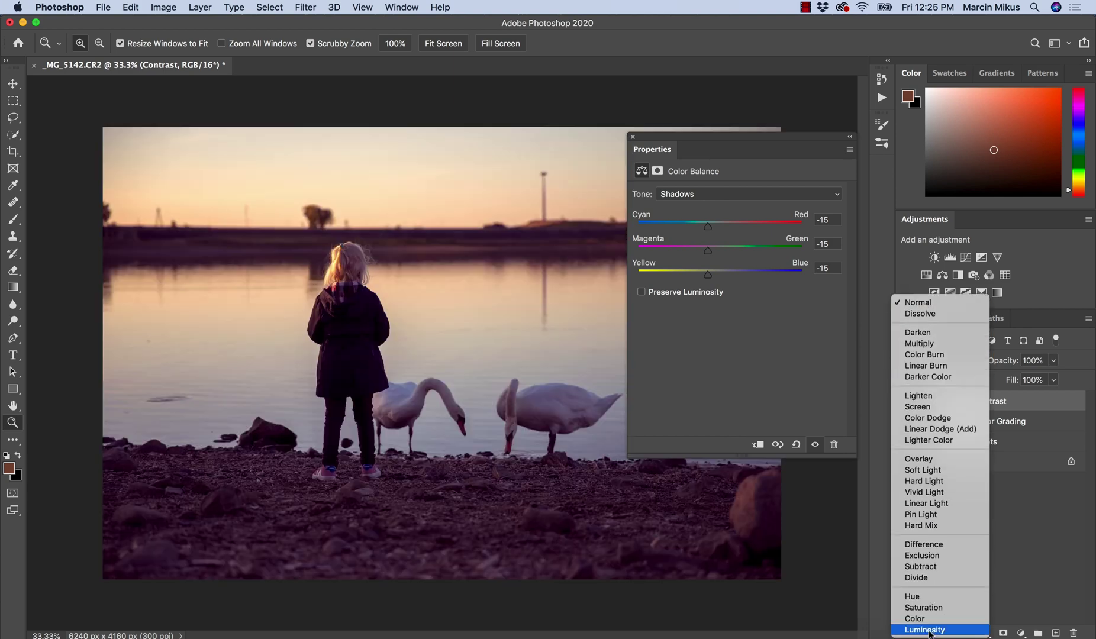
pyautogui.click(927, 630)
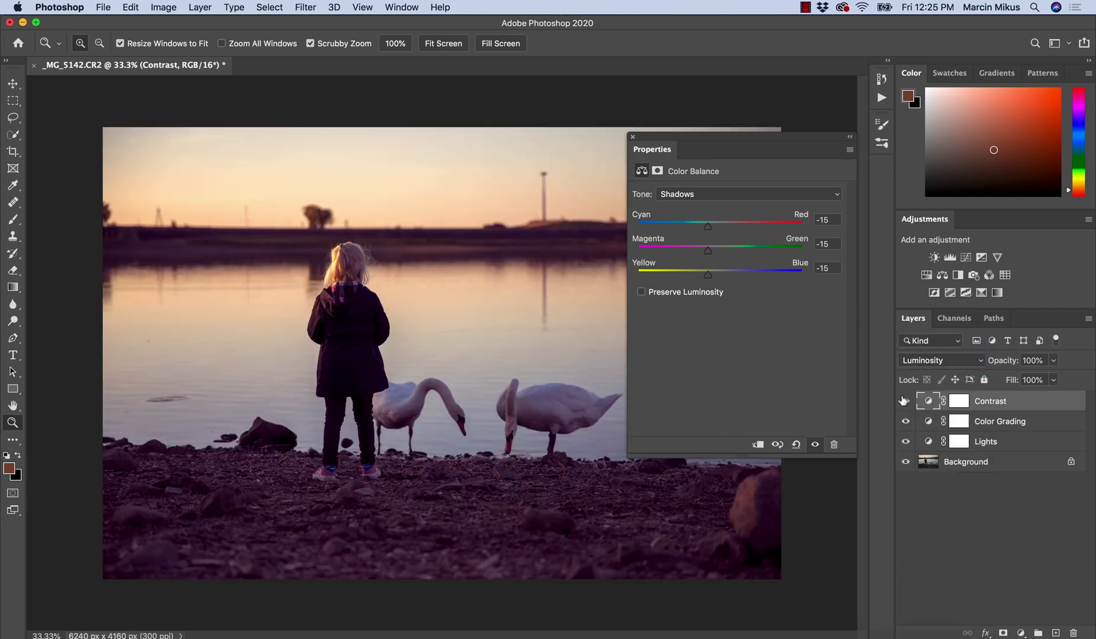
pyautogui.click(905, 402)
pyautogui.click(905, 403)
pyautogui.click(905, 403)
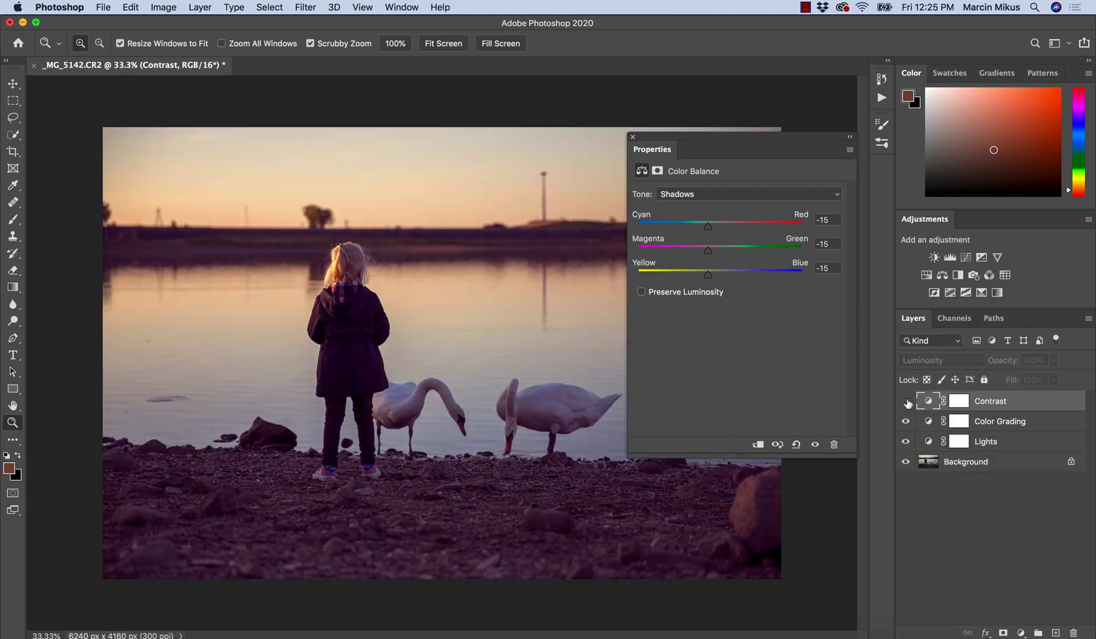
pyautogui.click(906, 402)
pyautogui.click(905, 403)
pyautogui.click(905, 402)
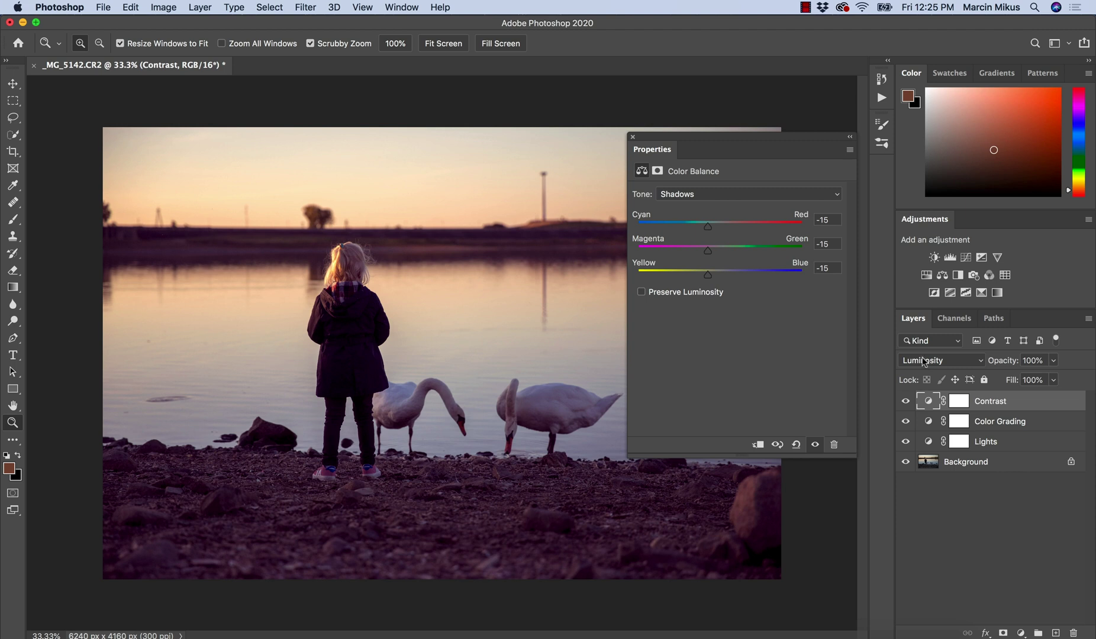
pyautogui.click(905, 401)
pyautogui.click(905, 402)
# Return the Contrast layer to the Normal blend mode and compare the photo with the layer hidden and shown.
pyautogui.click(925, 362)
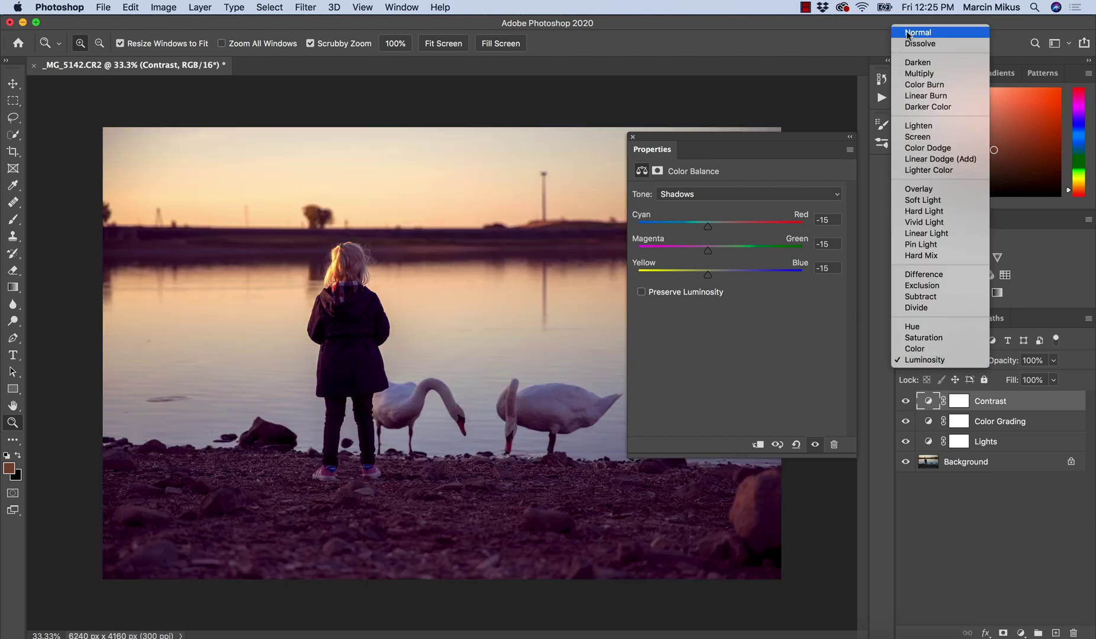
pyautogui.click(908, 34)
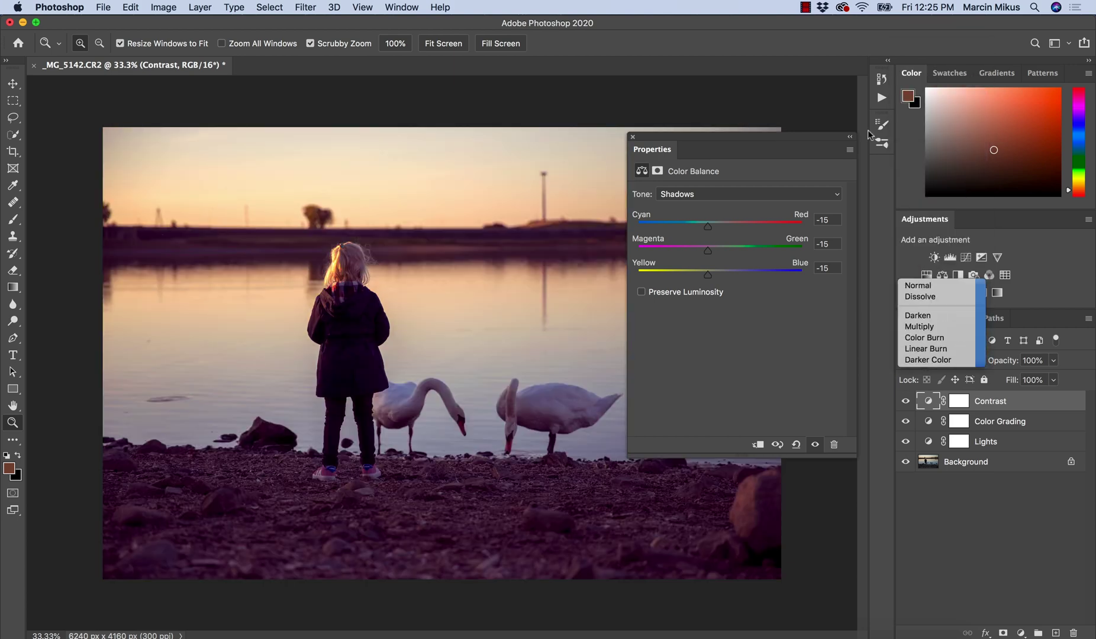
pyautogui.click(905, 401)
pyautogui.click(905, 401)
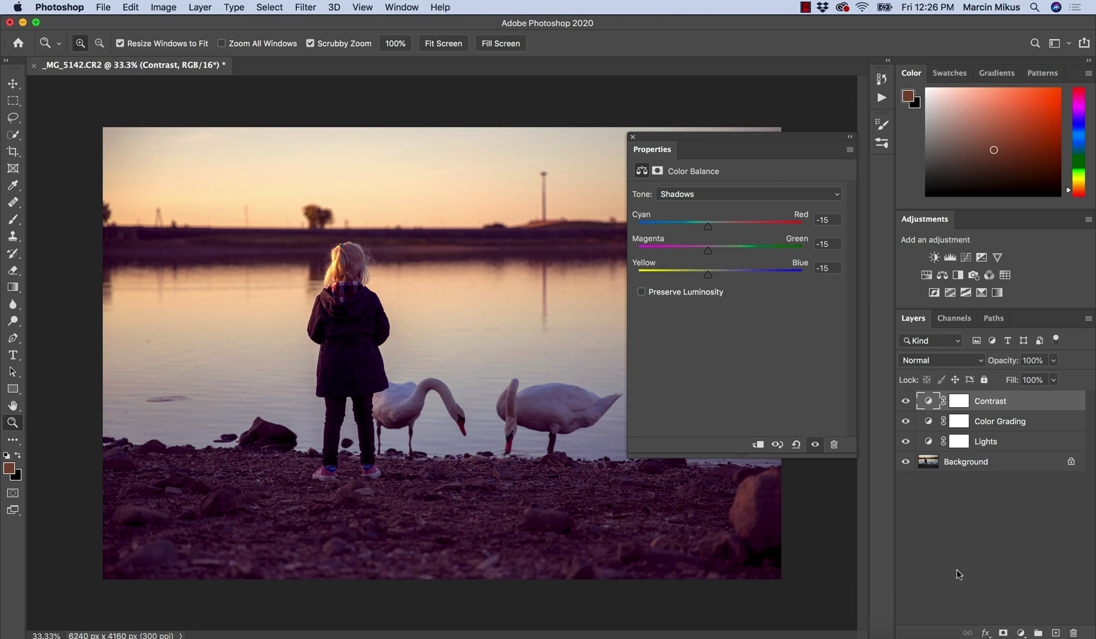
# View the tone range choices of the Contrast layer's Color Balance without changing them, and close its properties.
pyautogui.click(688, 196)
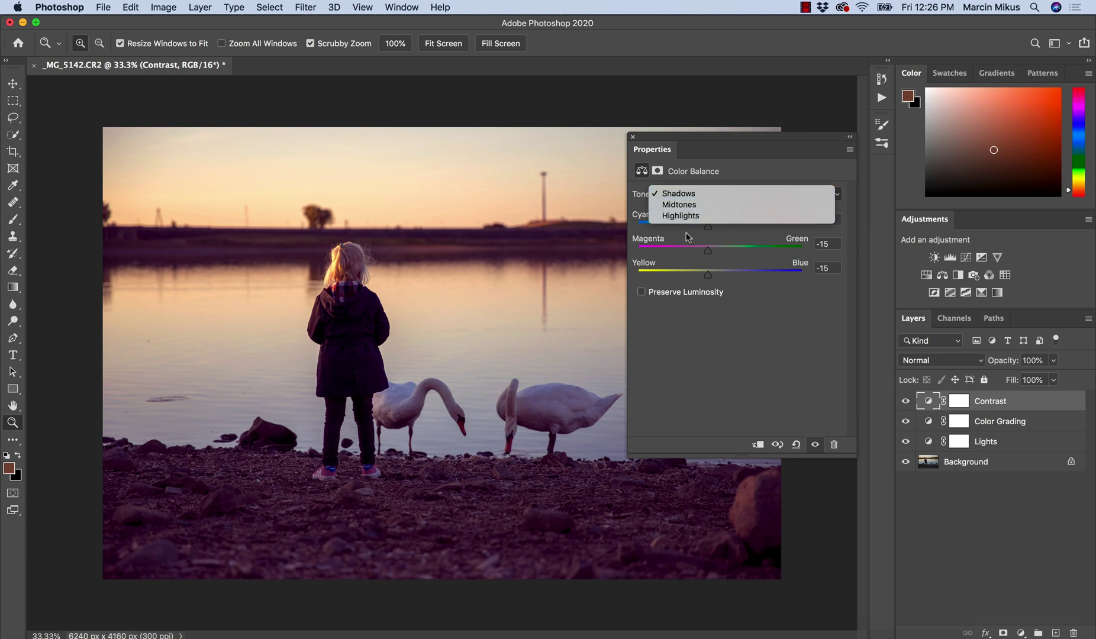
pyautogui.click(707, 367)
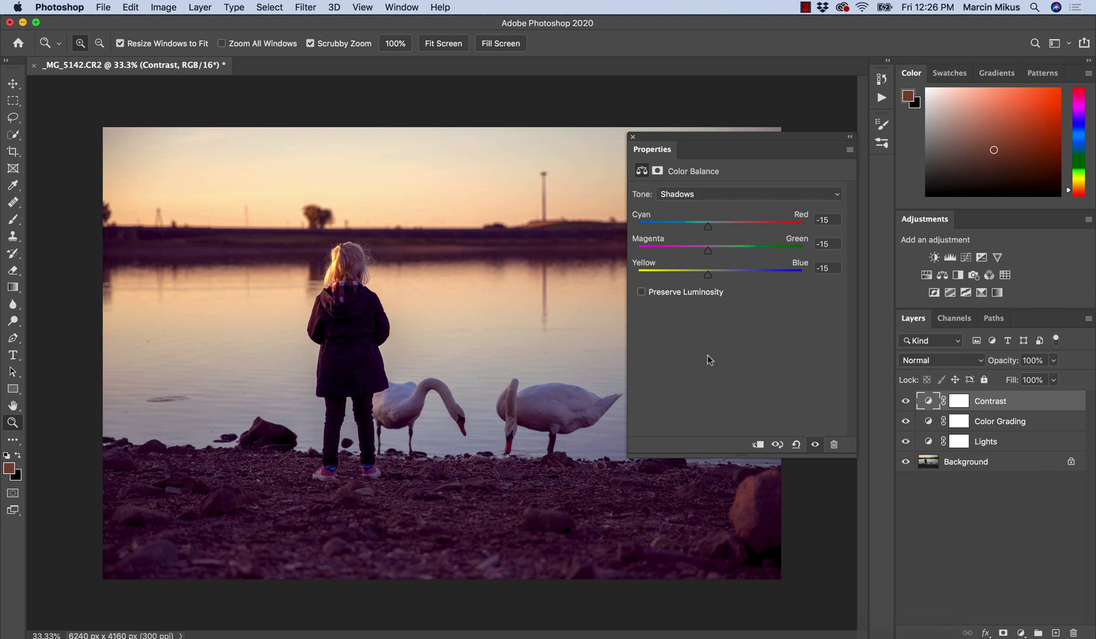
pyautogui.click(632, 136)
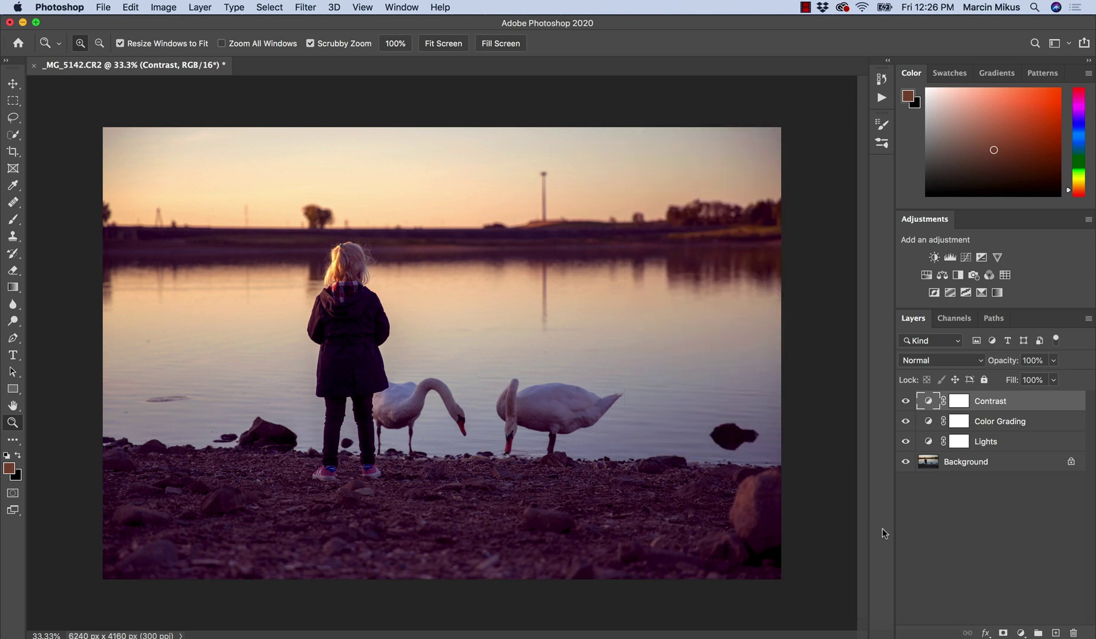